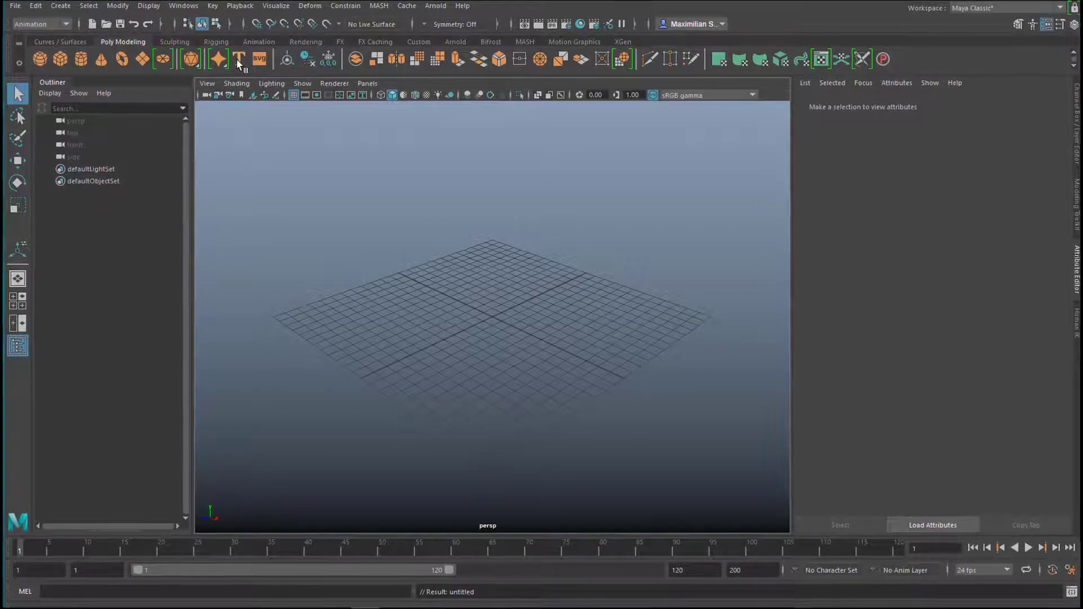
# Create a Type mesh and change its text from '3D Type' to just '3'.
pyautogui.click(238, 58)
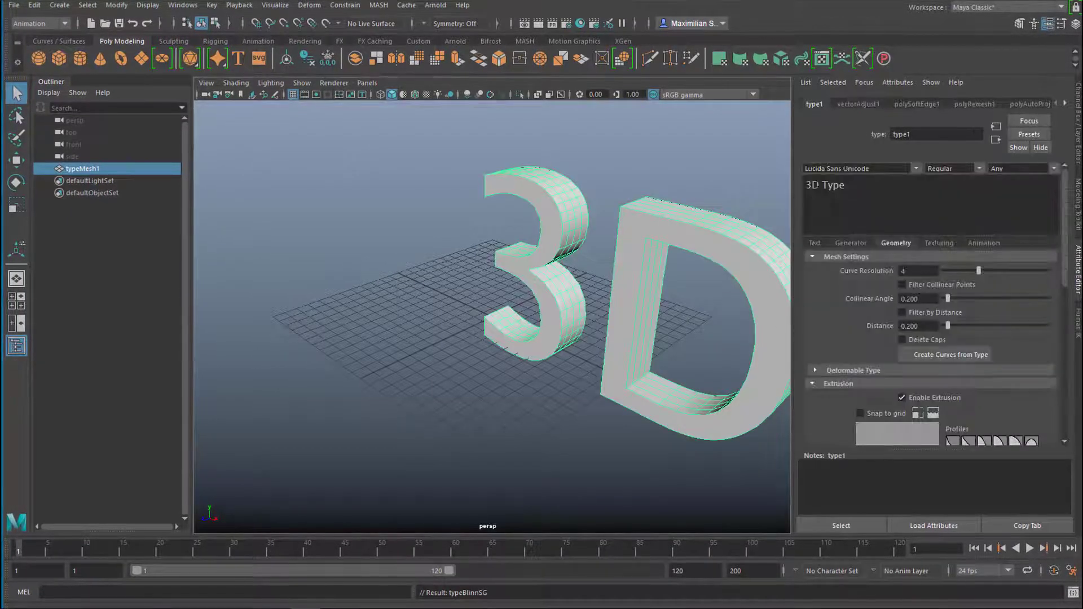
pyautogui.click(963, 195)
pyautogui.write('3')
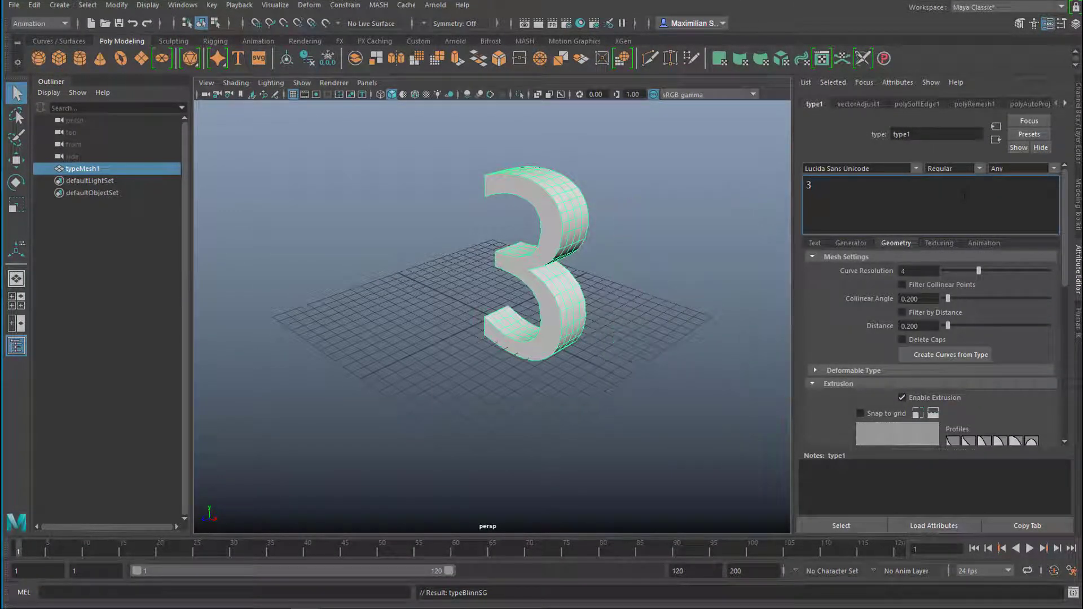
# Orbit and zoom the view to inspect the extruded 3 from the front and side.
pyautogui.keyDown('alt'); pyautogui.moveTo(608, 406); pyautogui.dragTo(608, 420); pyautogui.keyUp('alt')
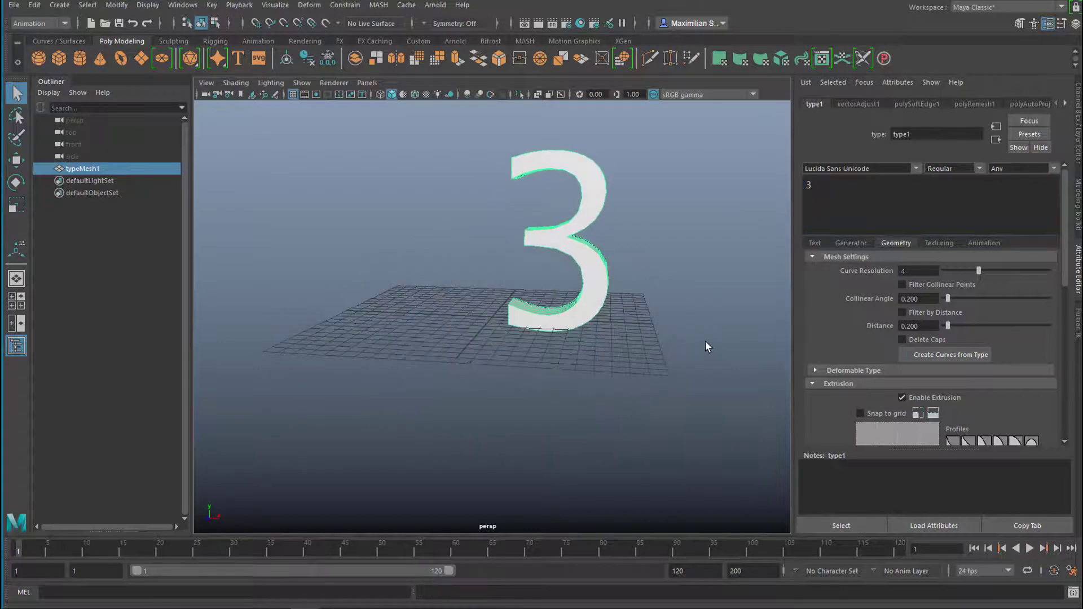
pyautogui.keyDown('alt'); pyautogui.moveTo(706, 341); pyautogui.dragTo(687, 406); pyautogui.keyUp('alt')
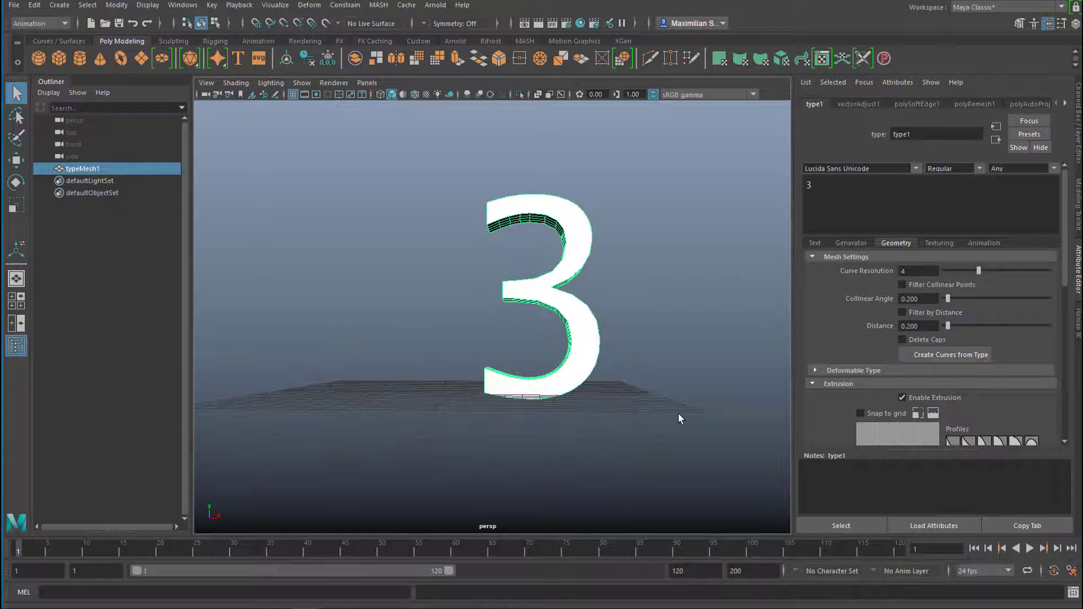
pyautogui.keyDown('alt'); pyautogui.moveTo(673, 411); pyautogui.dragTo(671, 420); pyautogui.keyUp('alt')
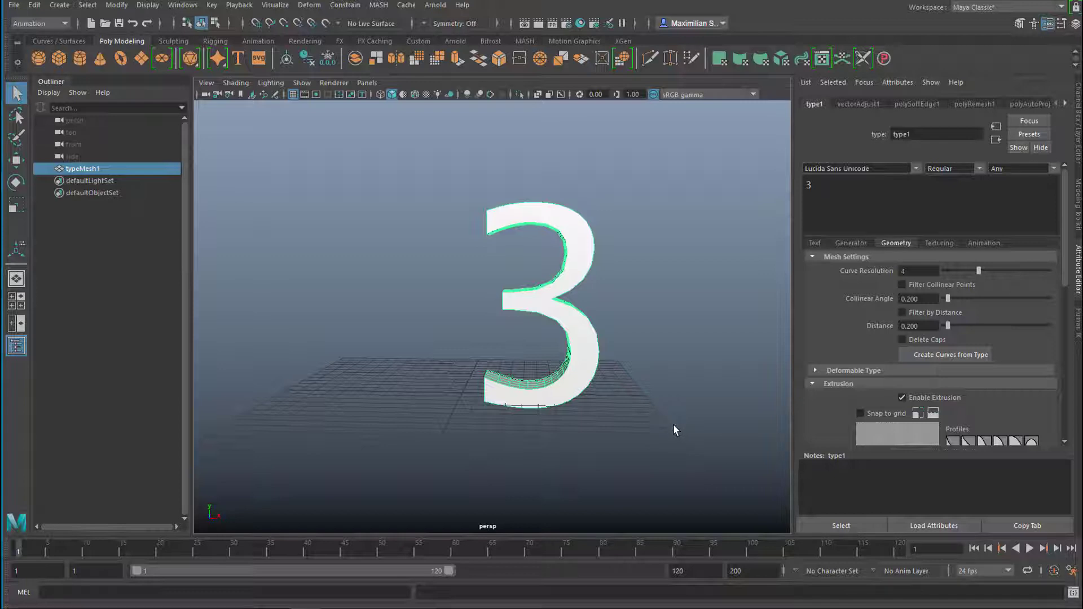
pyautogui.keyDown('alt'); pyautogui.moveTo(650, 403); pyautogui.dragTo(549, 328); pyautogui.keyUp('alt')
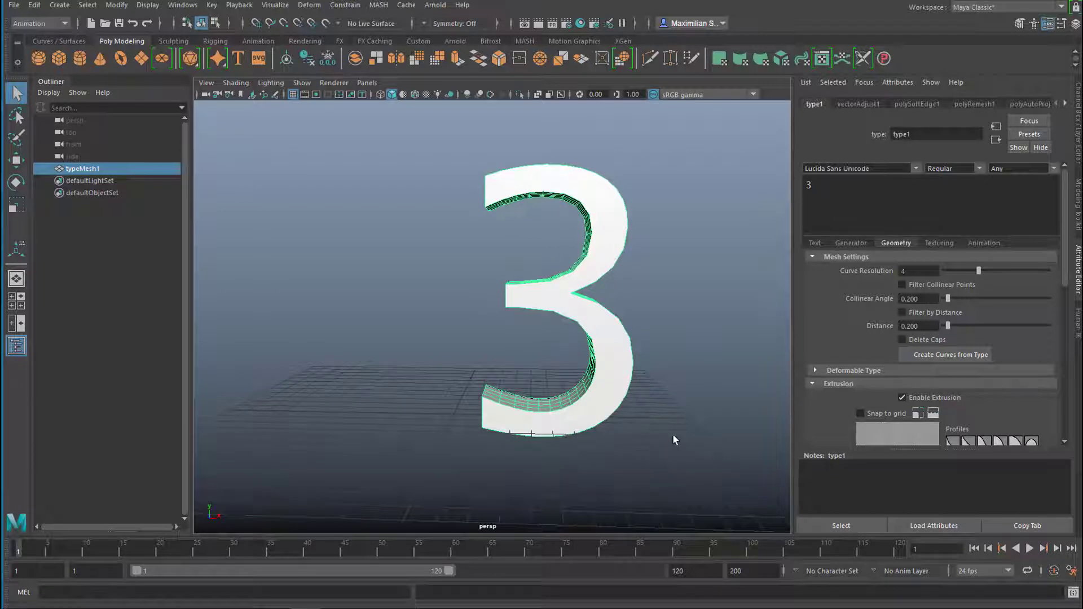
pyautogui.keyDown('alt'); pyautogui.moveTo(696, 435); pyautogui.dragTo(601, 443); pyautogui.keyUp('alt')
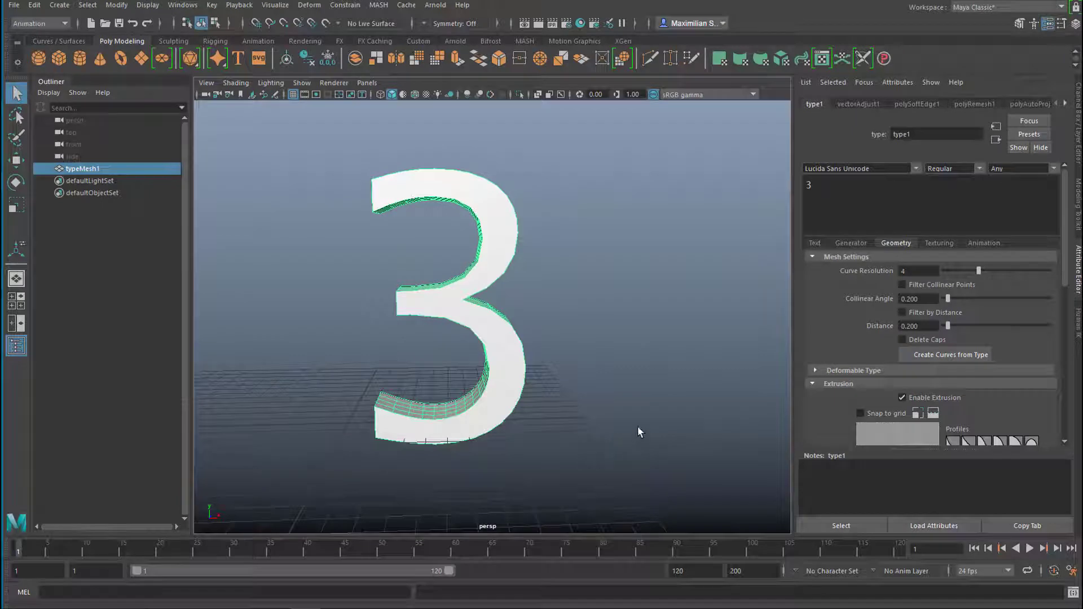
# Create a second Type mesh and trim its text down to just the letter 'T'.
pyautogui.click(237, 58)
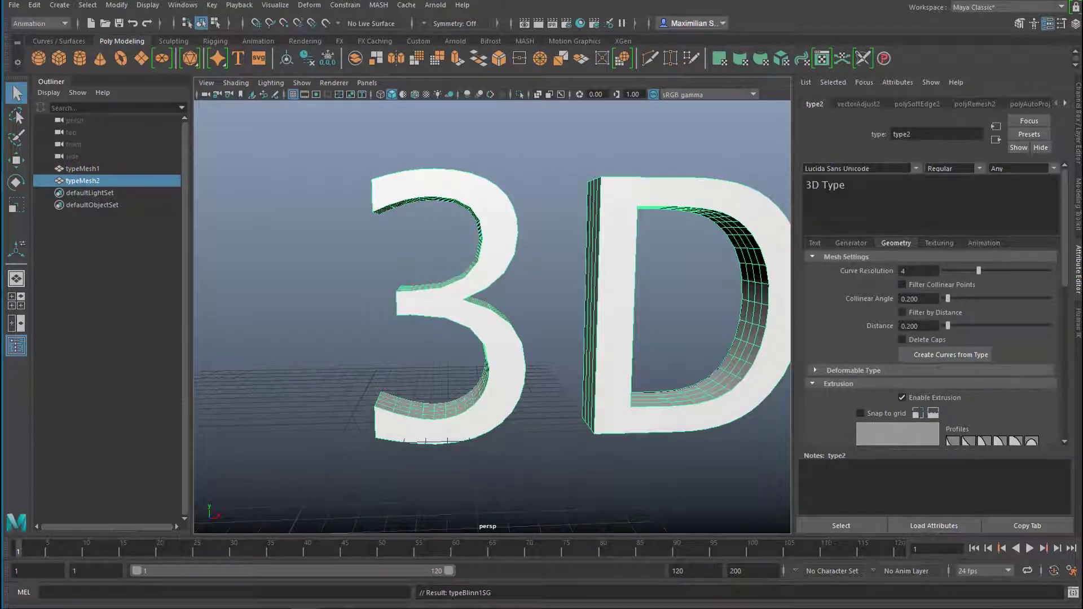
pyautogui.moveTo(831, 185); pyautogui.dragTo(871, 190)
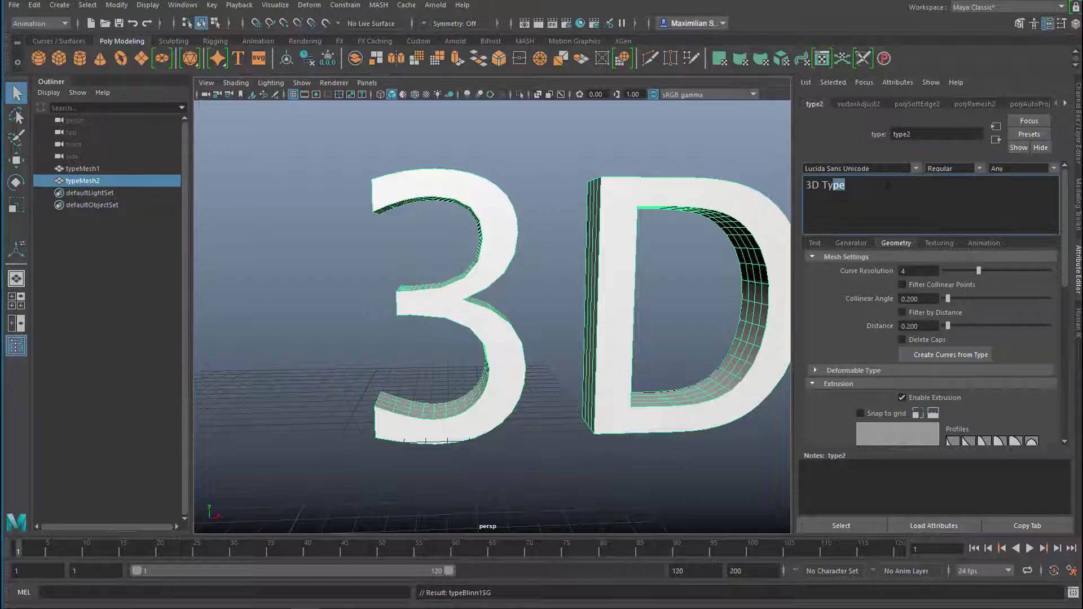
pyautogui.press('BackSpace')
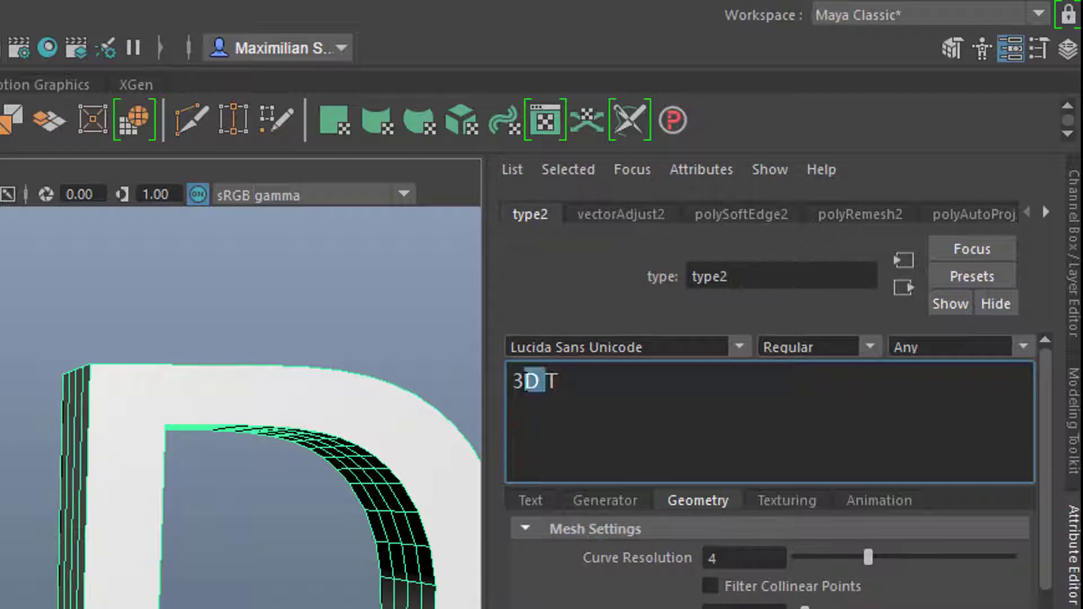
pyautogui.moveTo(542, 381); pyautogui.dragTo(483, 370)
pyautogui.press('BackSpace')
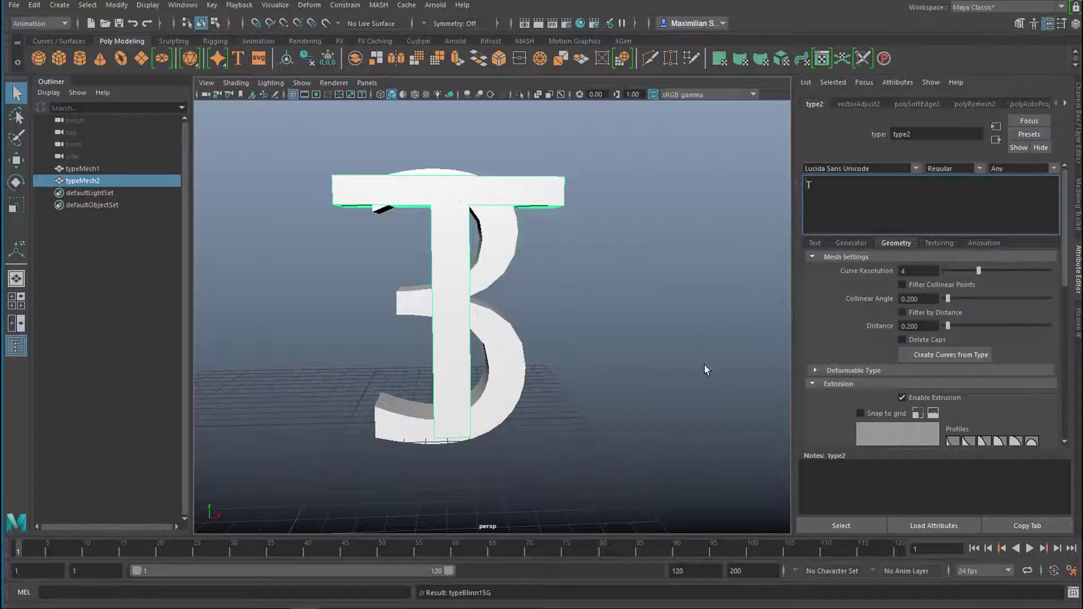
# Orbit the view around the T and 3 to a front-on view of the letters.
pyautogui.keyDown('alt'); pyautogui.moveTo(706, 369); pyautogui.dragTo(662, 353); pyautogui.keyUp('alt')
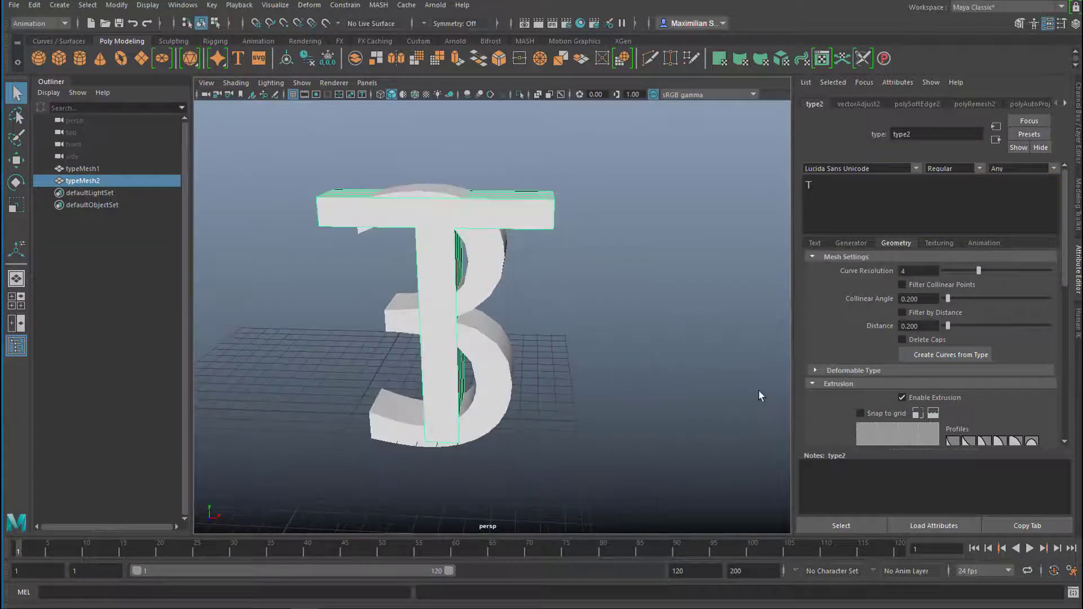
pyautogui.keyDown('alt'); pyautogui.moveTo(610, 373); pyautogui.dragTo(585, 397); pyautogui.keyUp('alt')
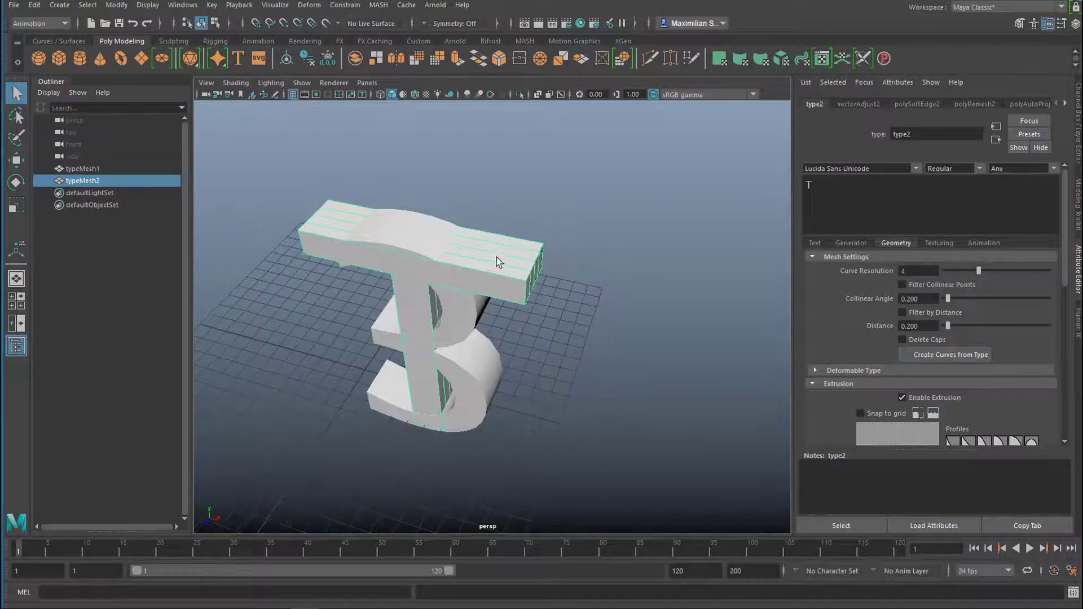
pyautogui.moveTo(583, 347)
pyautogui.keyDown('alt'); pyautogui.mouseDown()
pyautogui.moveTo(624, 316)
pyautogui.moveTo(607, 335)
pyautogui.mouseUp(); pyautogui.keyUp('alt')
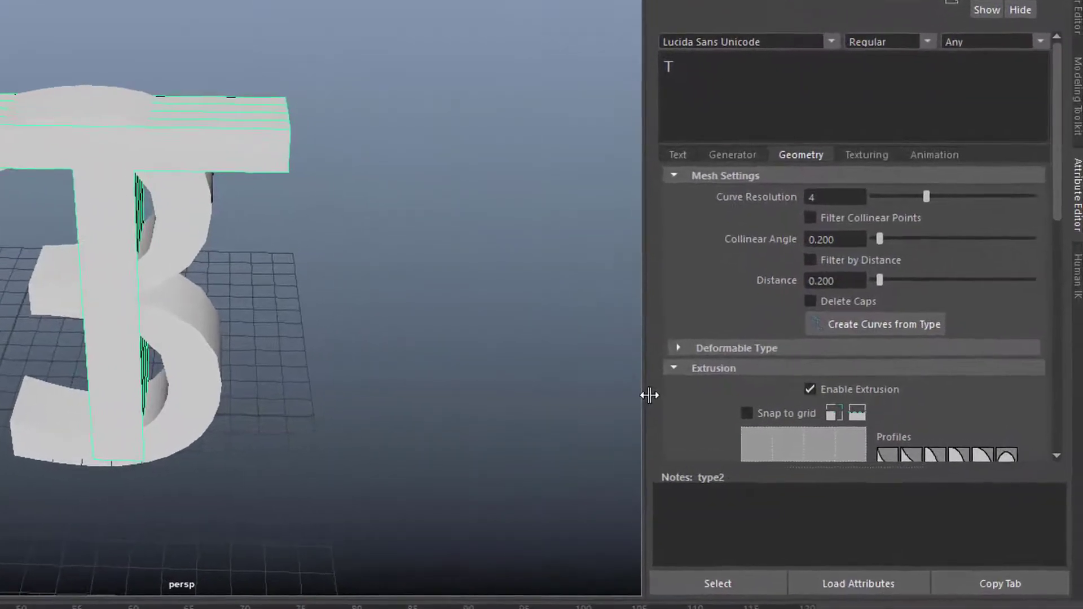
# Uncheck Enable Extrusion on type2 so the T becomes flat.
pyautogui.click(656, 366)
pyautogui.click(651, 366)
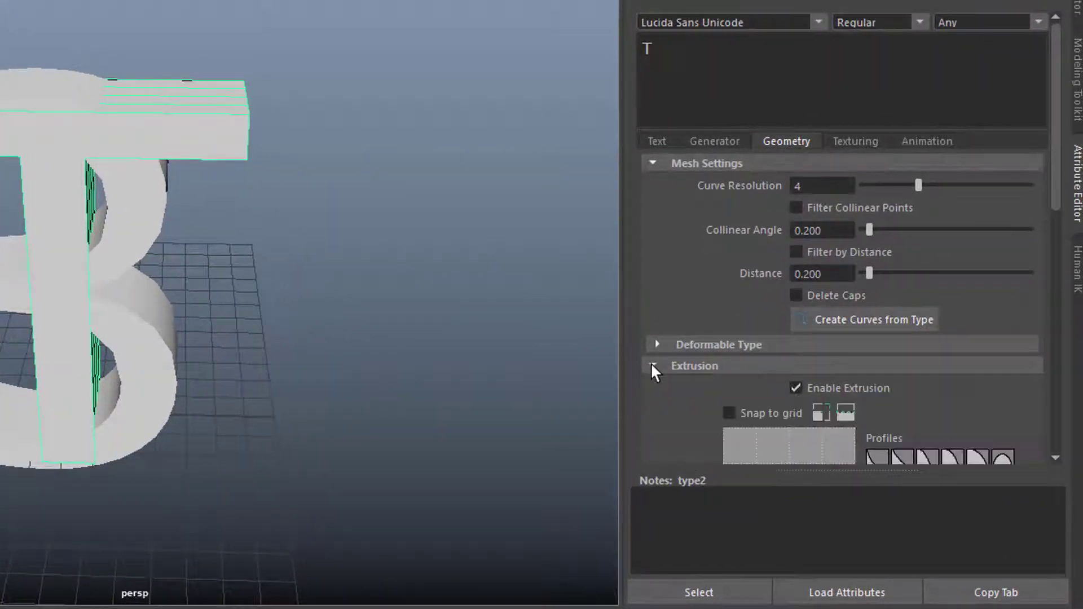
pyautogui.click(795, 388)
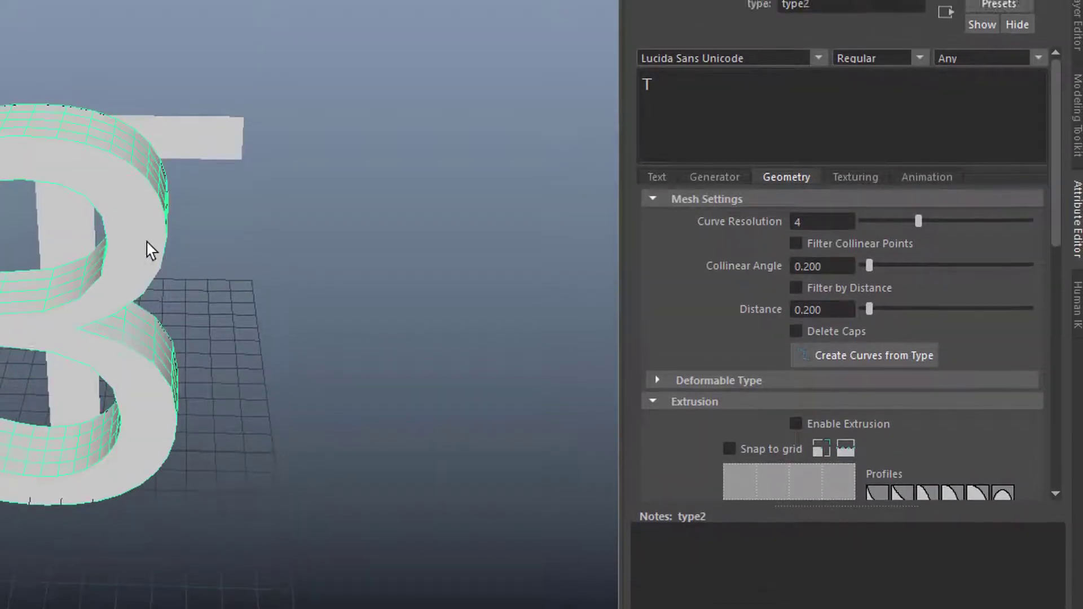
# Uncheck Enable Extrusion on type1 so the 3 becomes flat as well.
pyautogui.click(147, 250)
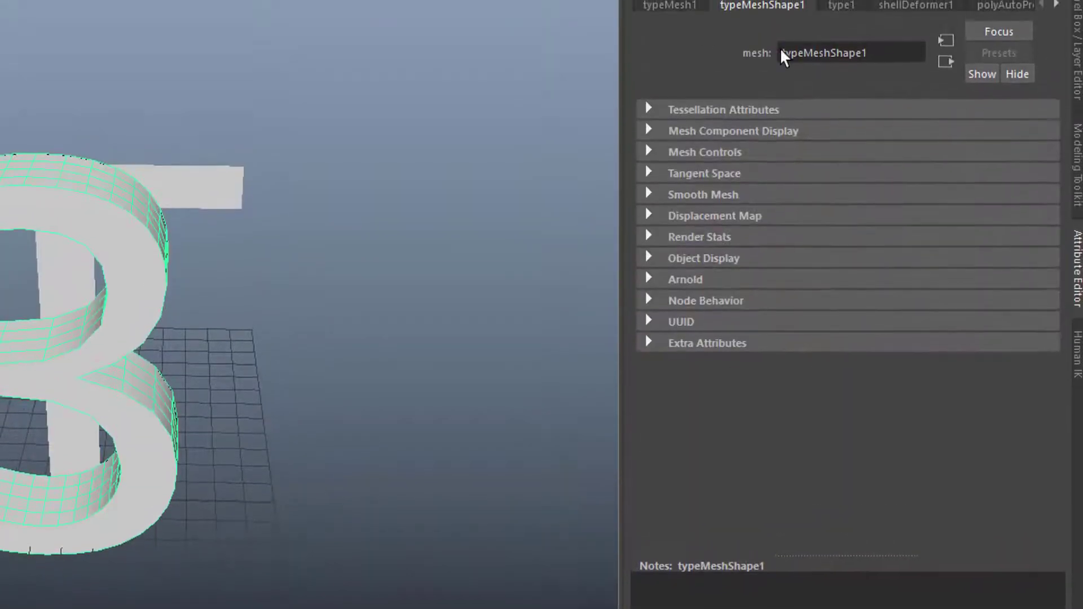
pyautogui.click(842, 22)
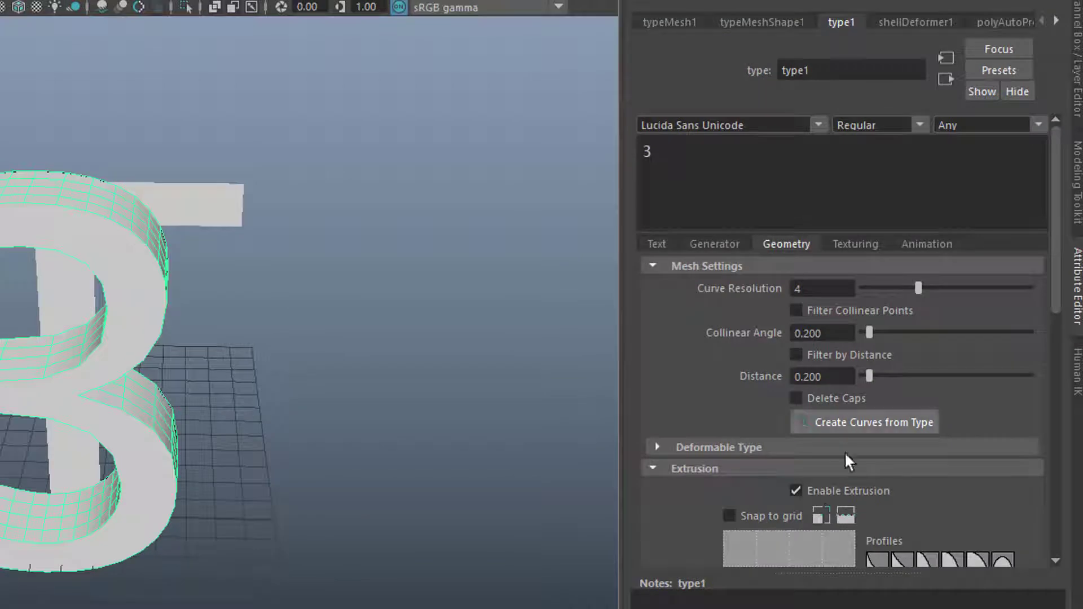
pyautogui.click(796, 492)
pyautogui.moveTo(500, 493)
pyautogui.keyDown('alt'); pyautogui.mouseDown()
pyautogui.moveTo(380, 538)
pyautogui.moveTo(350, 519)
pyautogui.moveTo(434, 544)
pyautogui.mouseUp(); pyautogui.keyUp('alt')
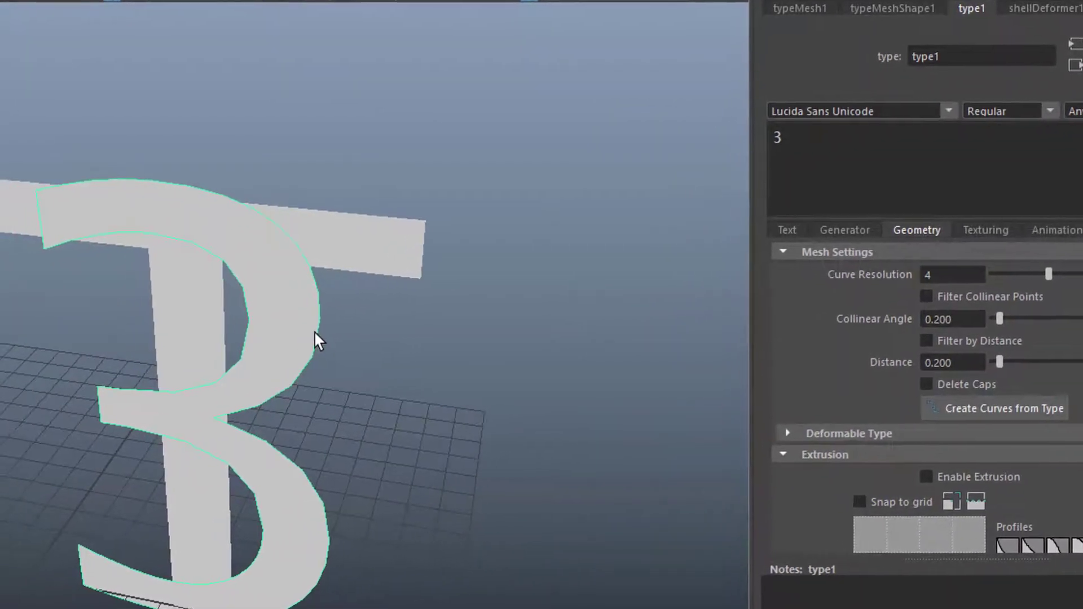
# Switch the 3 mesh to edge component mode and inspect its border edge loop.
pyautogui.rightClick(291, 339)
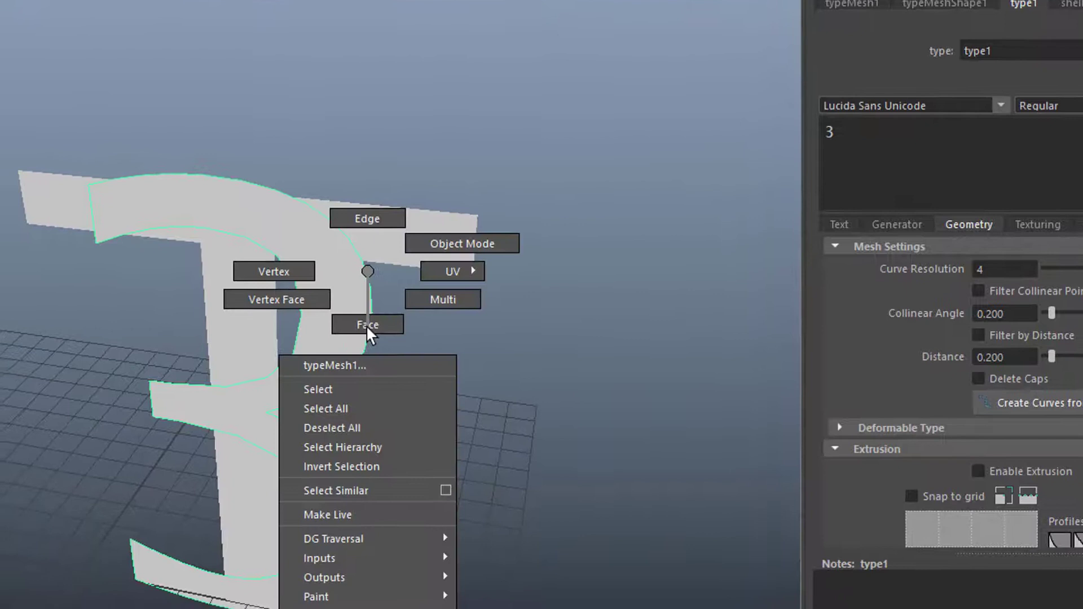
pyautogui.moveTo(399, 263); pyautogui.dragTo(395, 215, button='right')
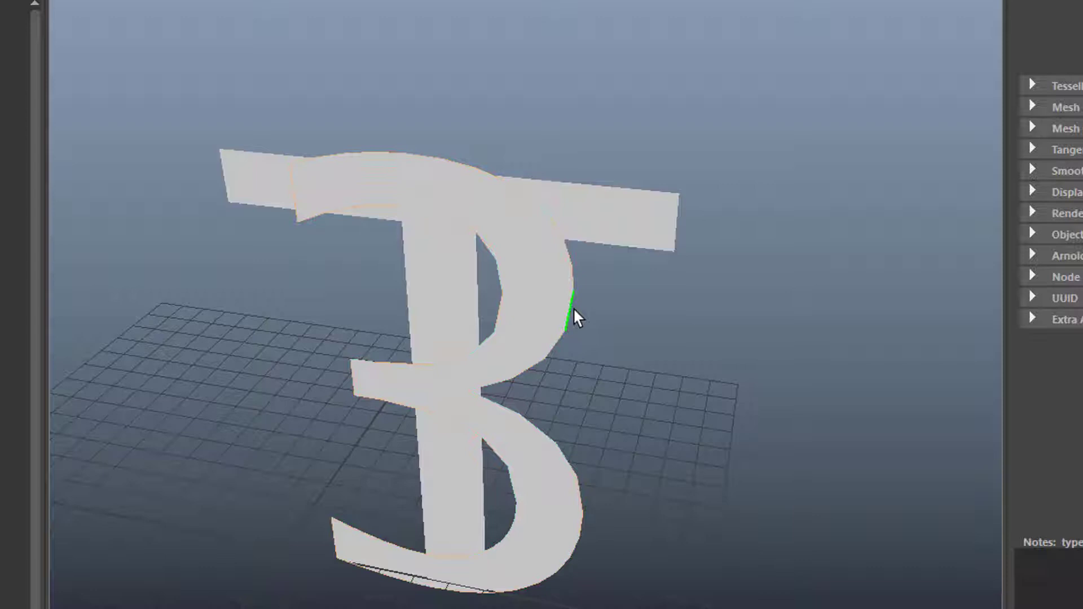
pyautogui.press('F8')
pyautogui.keyDown('alt'); pyautogui.moveTo(574, 307); pyautogui.dragTo(693, 455); pyautogui.keyUp('alt')
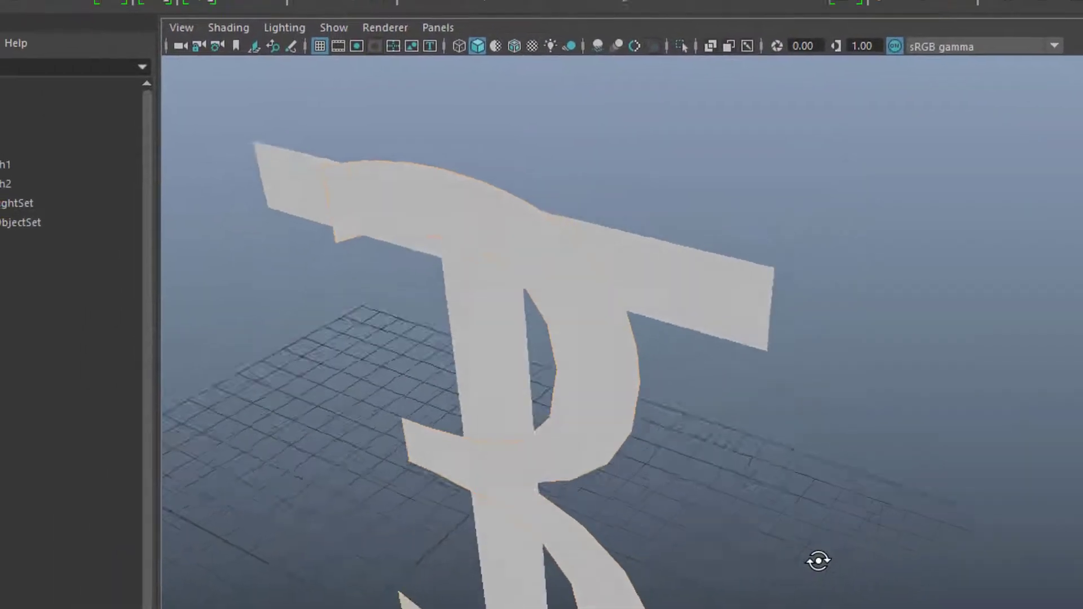
pyautogui.moveTo(693, 455)
pyautogui.keyDown('alt'); pyautogui.mouseDown()
pyautogui.moveTo(843, 573)
pyautogui.moveTo(925, 581)
pyautogui.mouseUp(); pyautogui.keyUp('alt')
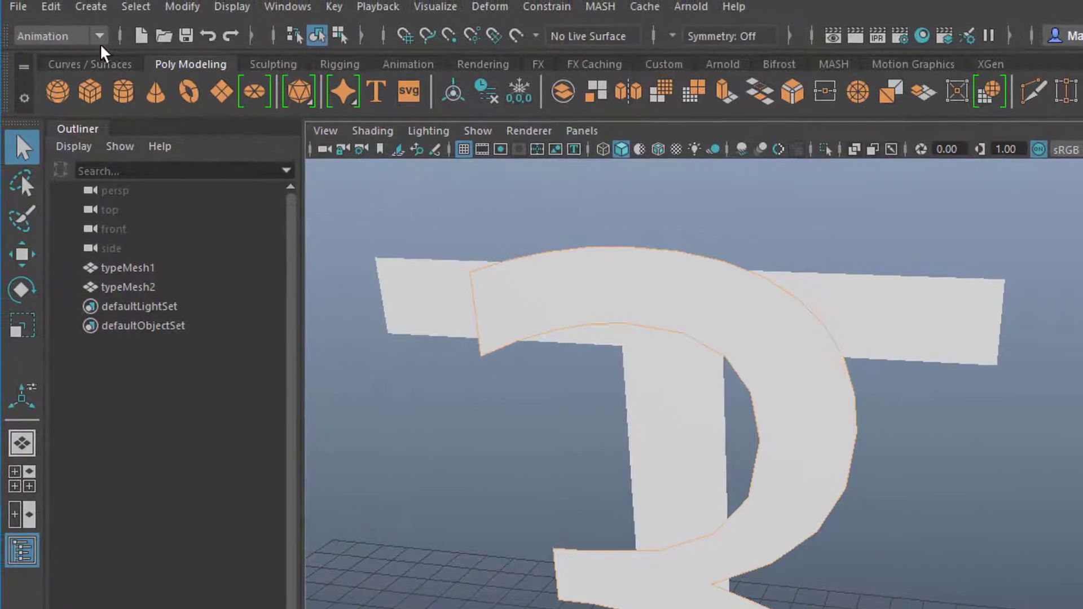
# Switch to the Modeling menu set and run Duplicate Surface Curves on the 3's border edges.
pyautogui.click(101, 33)
pyautogui.click(100, 31)
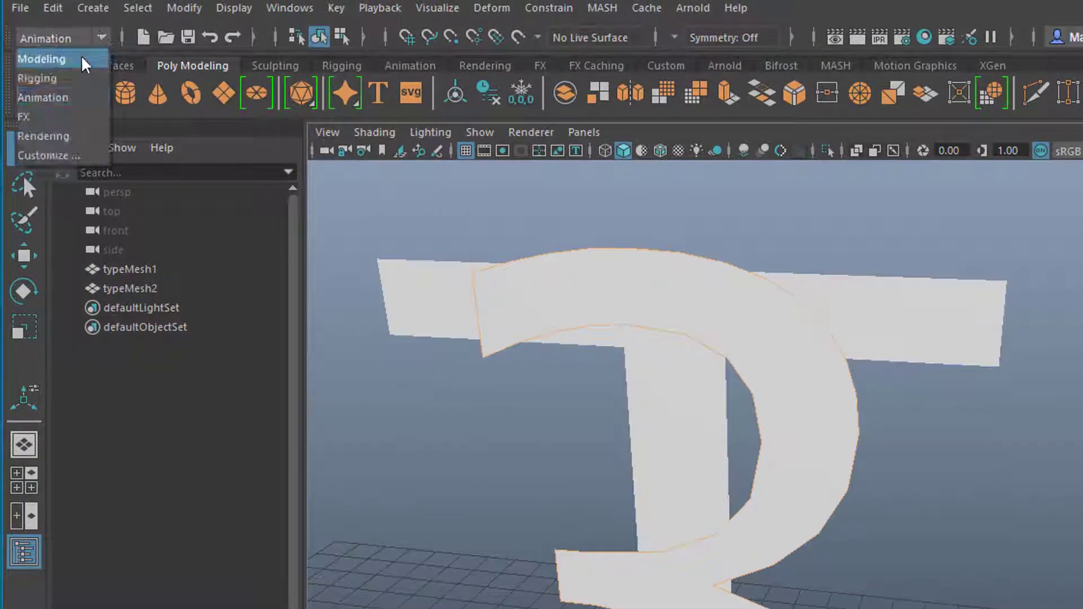
pyautogui.click(79, 60)
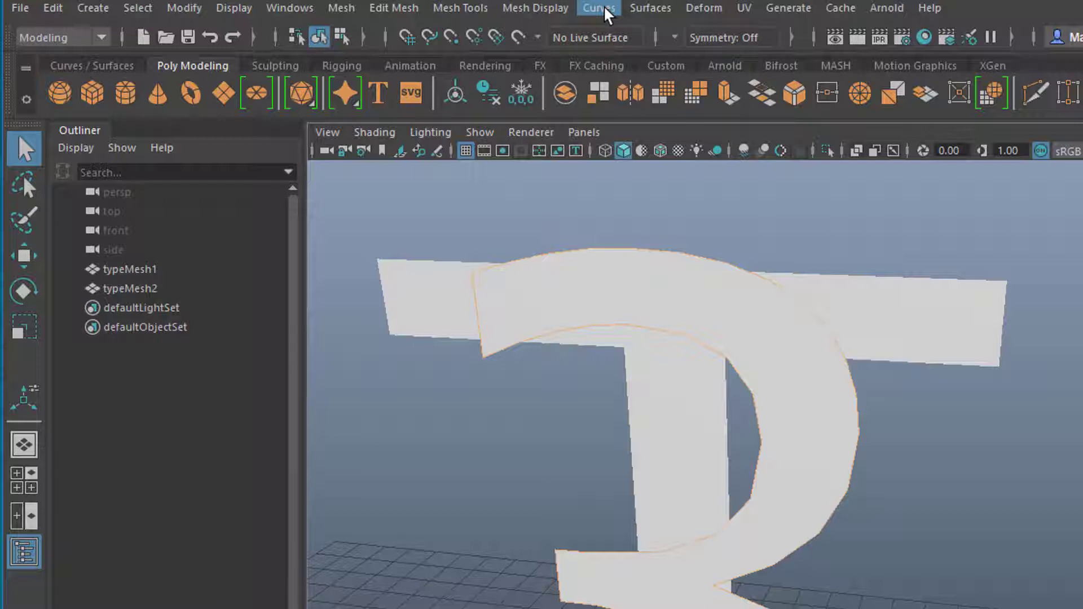
pyautogui.click(606, 15)
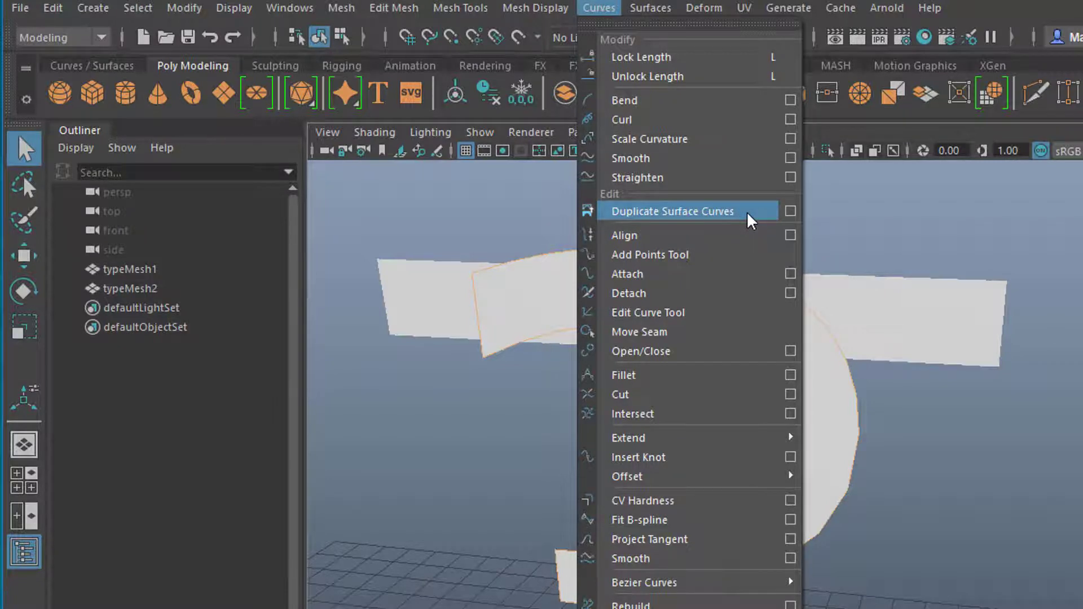
pyautogui.click(749, 221)
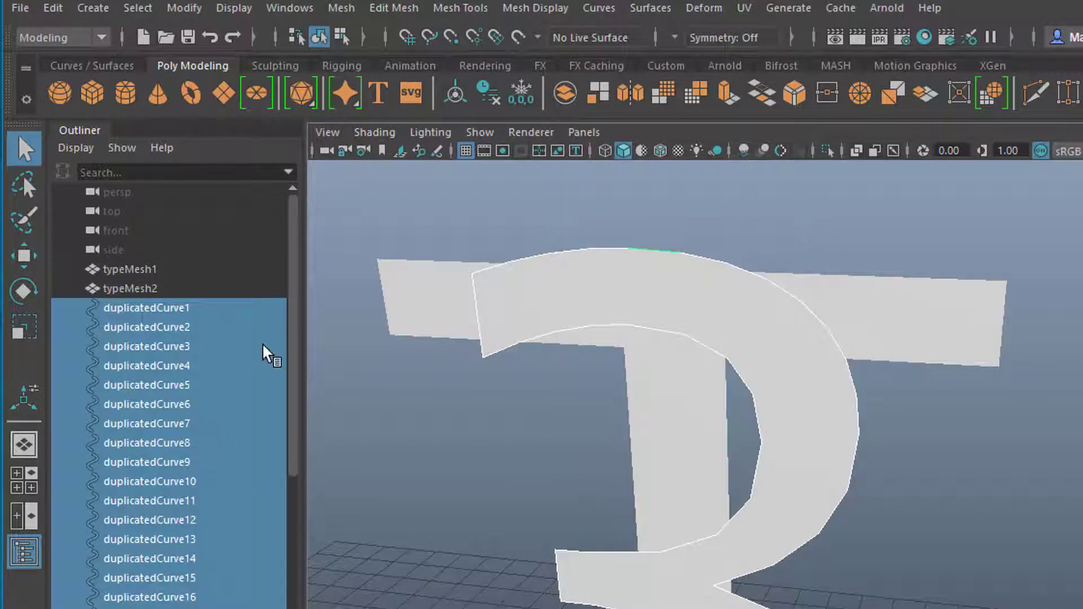
# Inspect duplicatedCurve31 framed in view, then start the Outliner selection at duplicatedCurve1.
pyautogui.moveTo(293, 353); pyautogui.dragTo(274, 510)
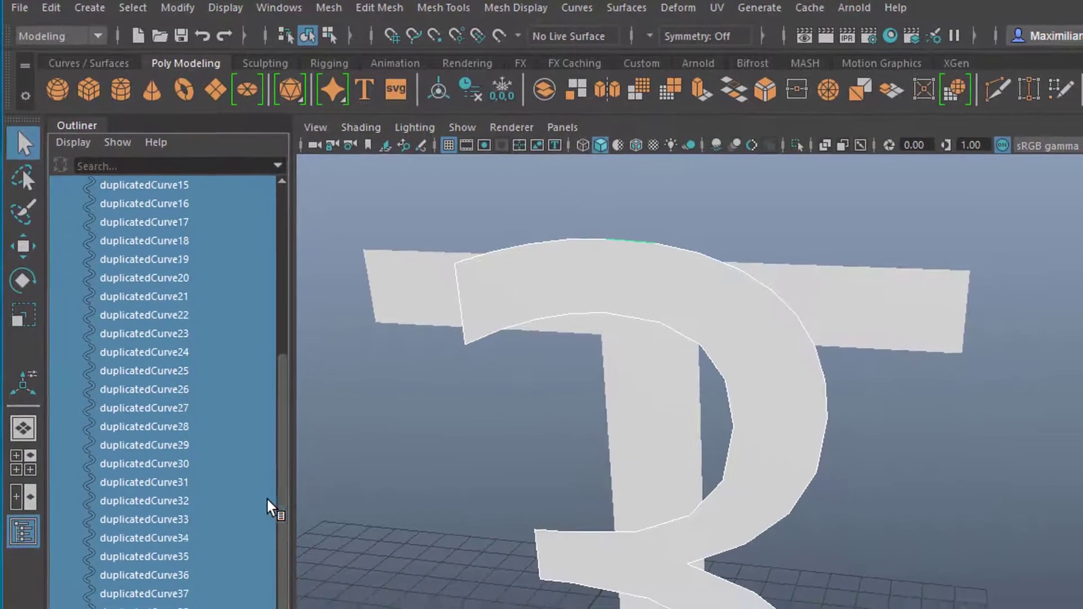
pyautogui.click(155, 413)
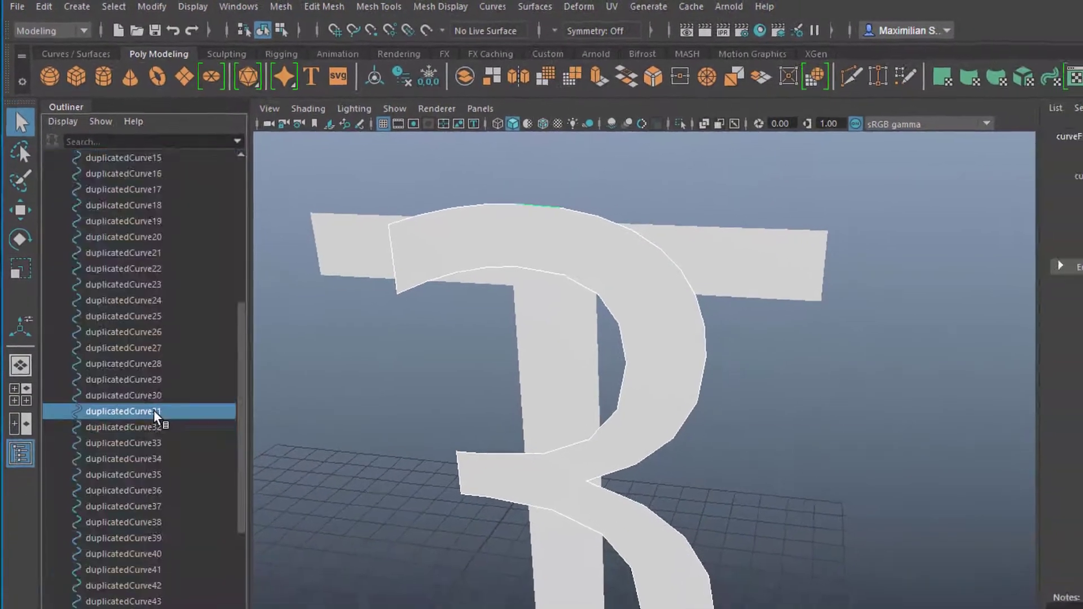
pyautogui.moveTo(443, 435)
pyautogui.keyDown('alt'); pyautogui.mouseDown()
pyautogui.moveTo(607, 328)
pyautogui.moveTo(581, 423)
pyautogui.moveTo(617, 401)
pyautogui.mouseUp(); pyautogui.keyUp('alt')
pyautogui.press('f')
pyautogui.scroll(-5, 648, 431)
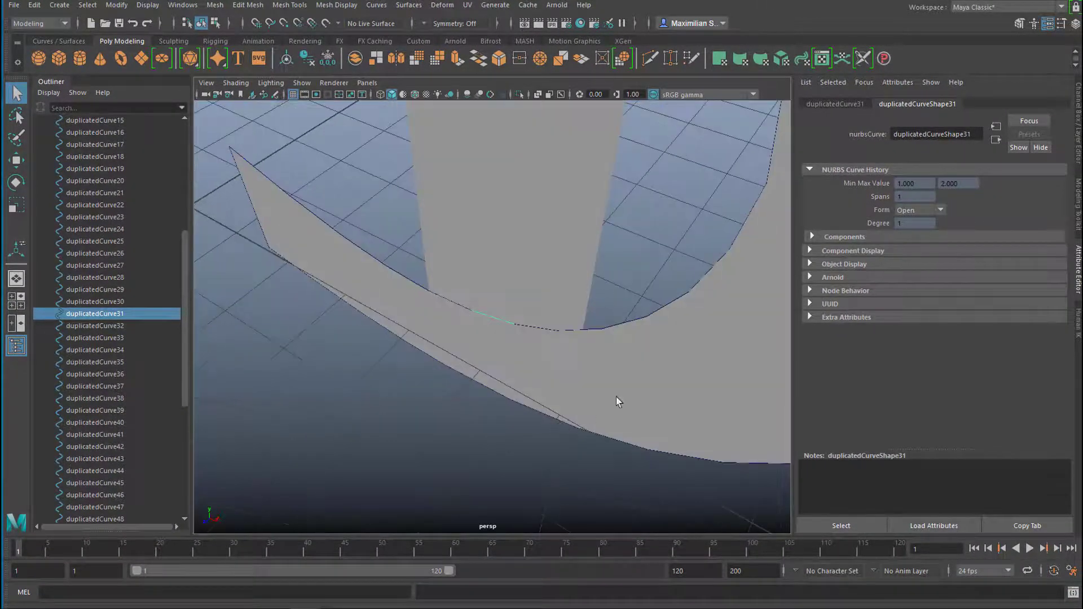
pyautogui.scroll(-4, 617, 402)
pyautogui.moveTo(476, 415)
pyautogui.keyDown('alt'); pyautogui.mouseDown()
pyautogui.moveTo(449, 437)
pyautogui.moveTo(547, 364)
pyautogui.mouseUp(); pyautogui.keyUp('alt')
pyautogui.keyDown('alt'); pyautogui.moveTo(547, 362); pyautogui.dragTo(561, 416, button='middle'); pyautogui.keyUp('alt')
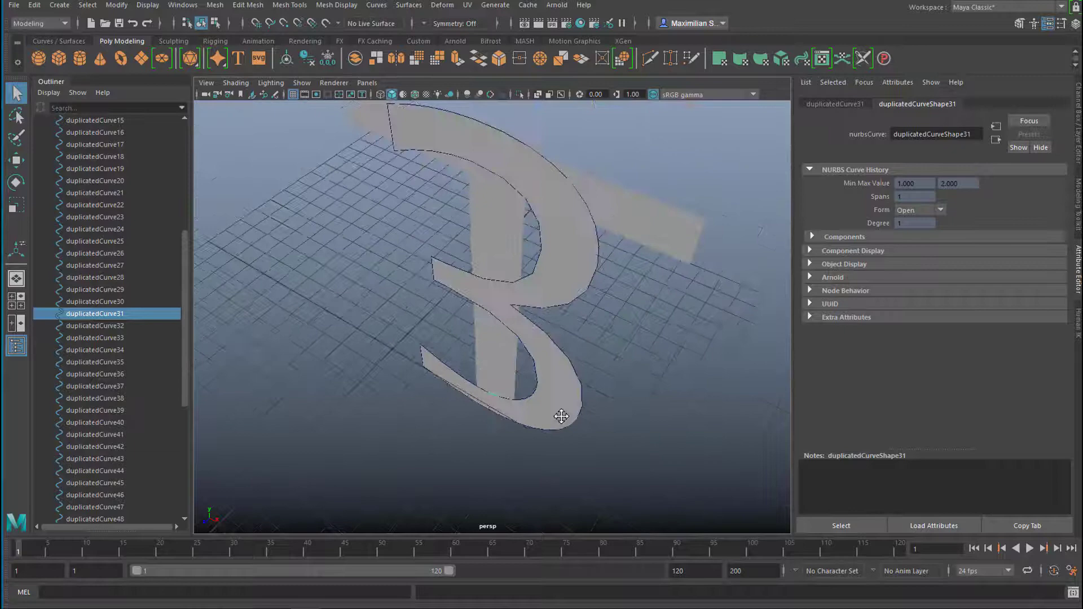
pyautogui.keyDown('alt'); pyautogui.moveTo(561, 417); pyautogui.dragTo(580, 387); pyautogui.keyUp('alt')
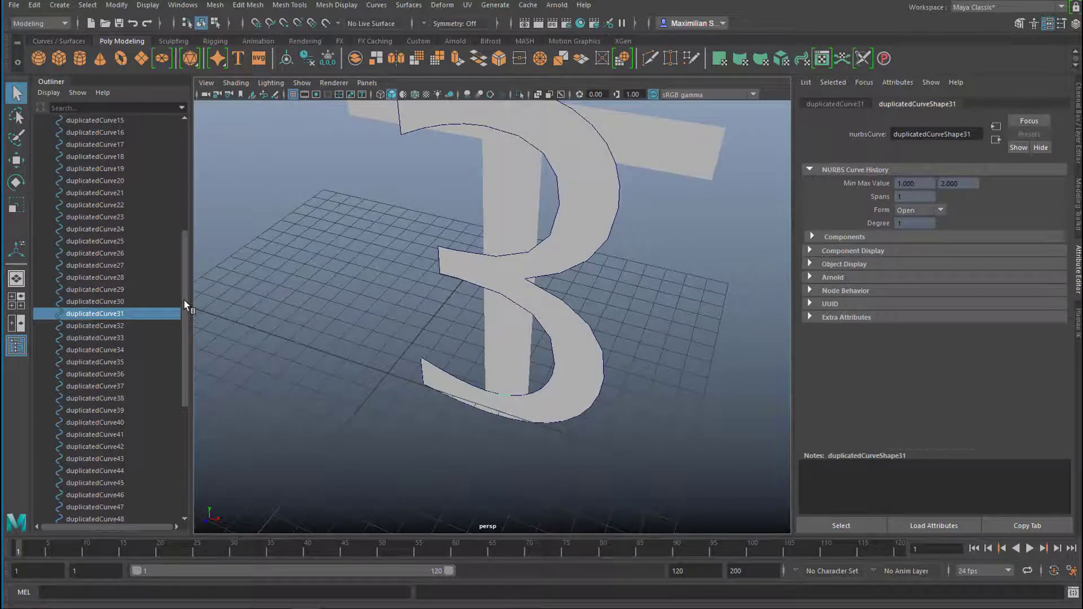
pyautogui.moveTo(184, 301); pyautogui.dragTo(202, 200)
pyautogui.click(118, 169)
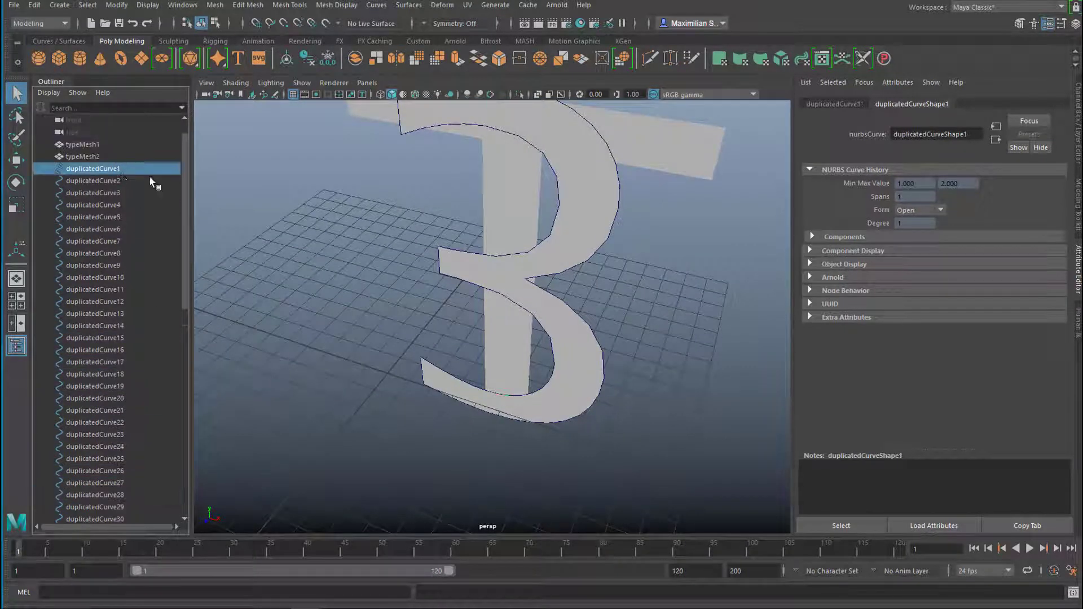
pyautogui.moveTo(187, 185); pyautogui.dragTo(190, 391)
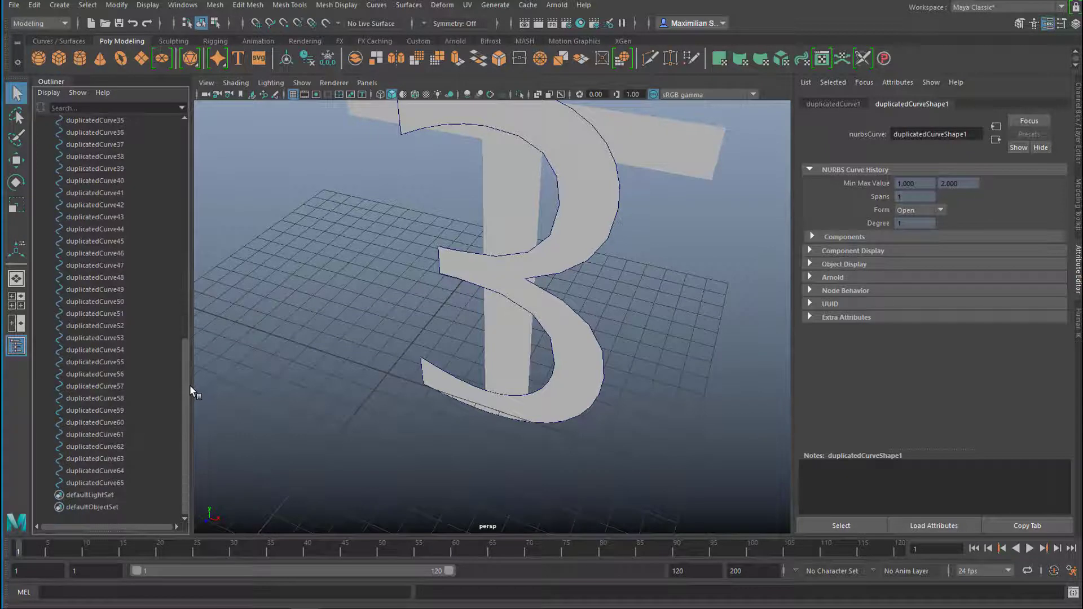
# Shift-select duplicatedCurve1 through 65 and attach them into one outline curve of the 3.
pyautogui.keyDown('shift'); pyautogui.click(114, 483); pyautogui.keyUp('shift')
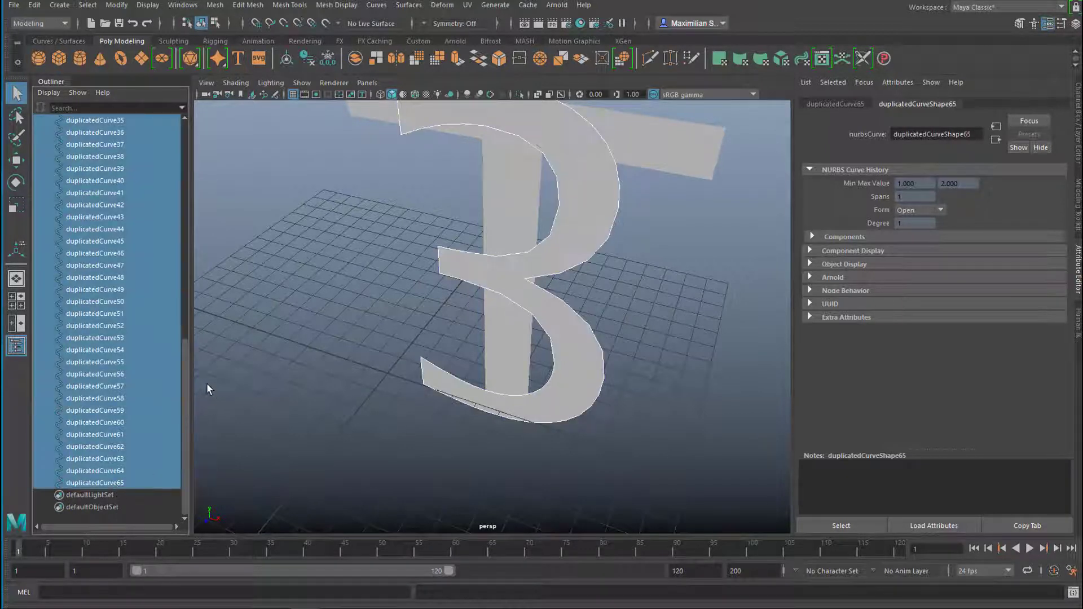
pyautogui.click(377, 5)
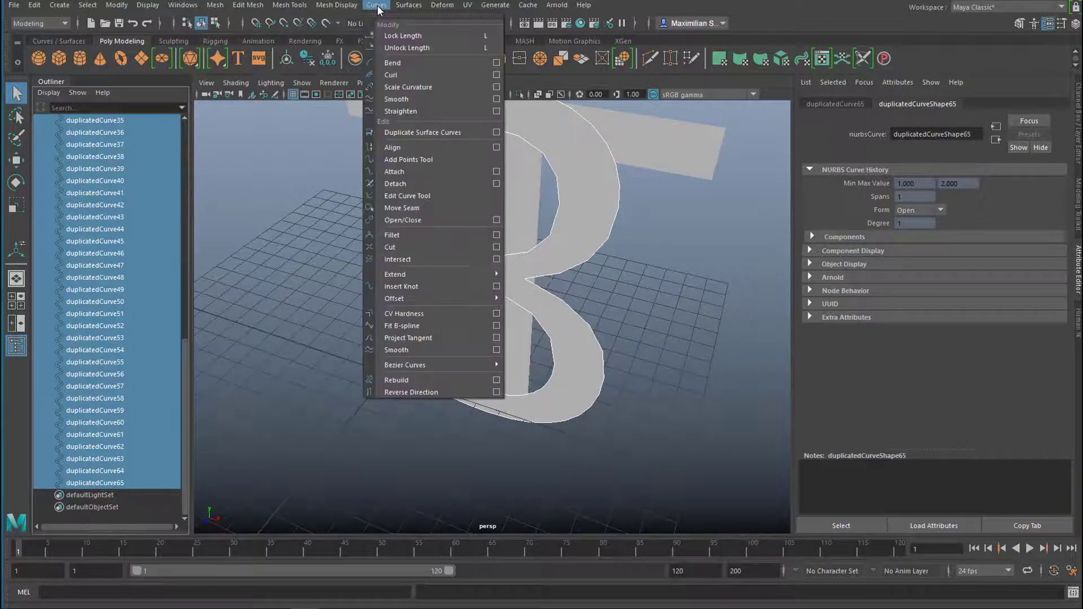
pyautogui.click(402, 171)
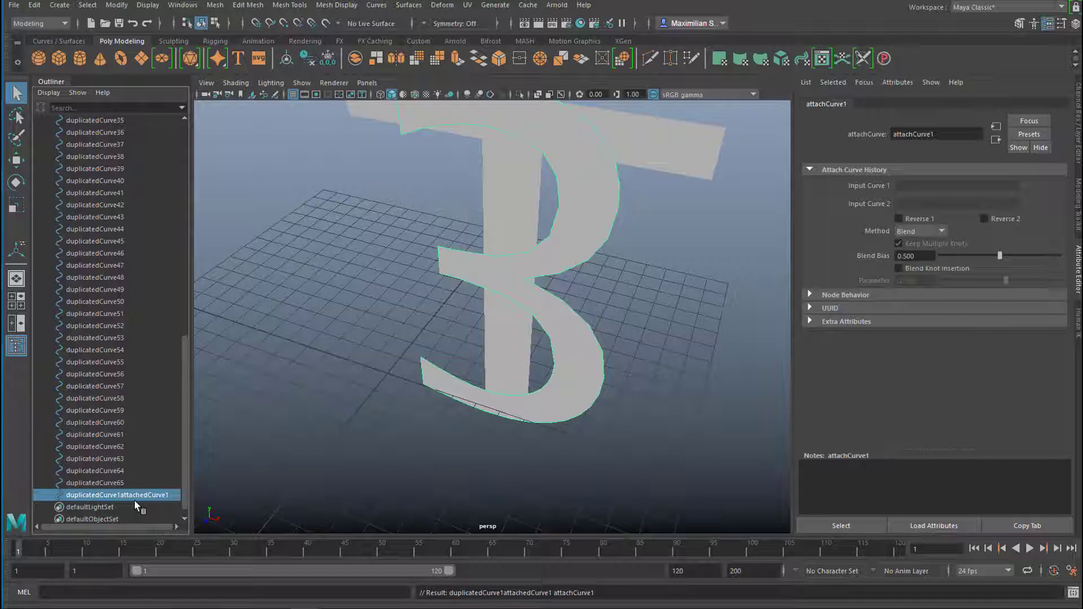
# Select the leftover separate duplicated curves in the Outliner and delete them.
pyautogui.click(138, 483)
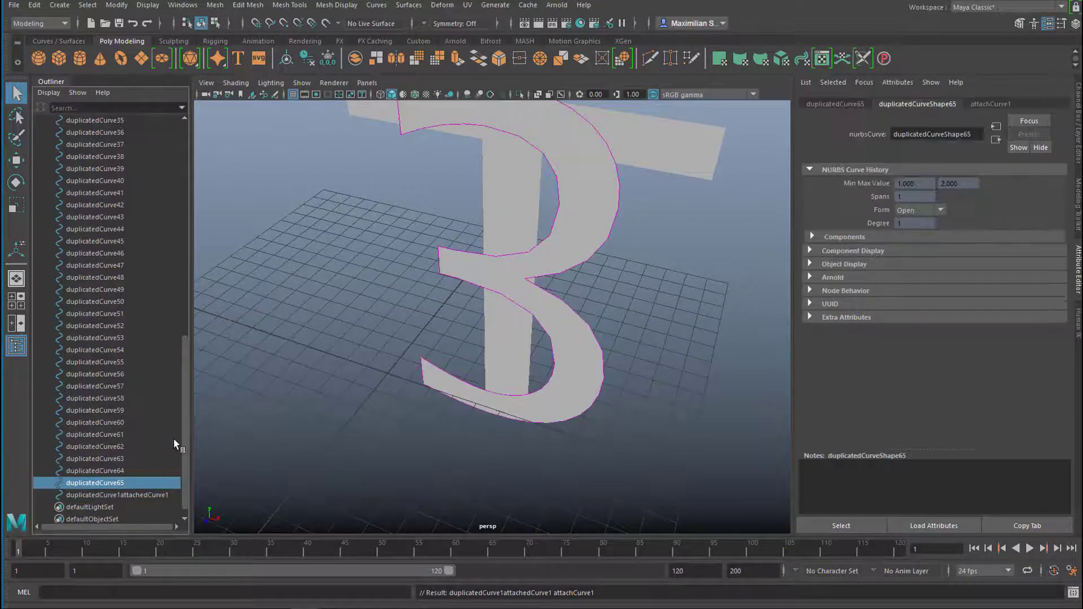
pyautogui.moveTo(187, 429); pyautogui.dragTo(198, 223)
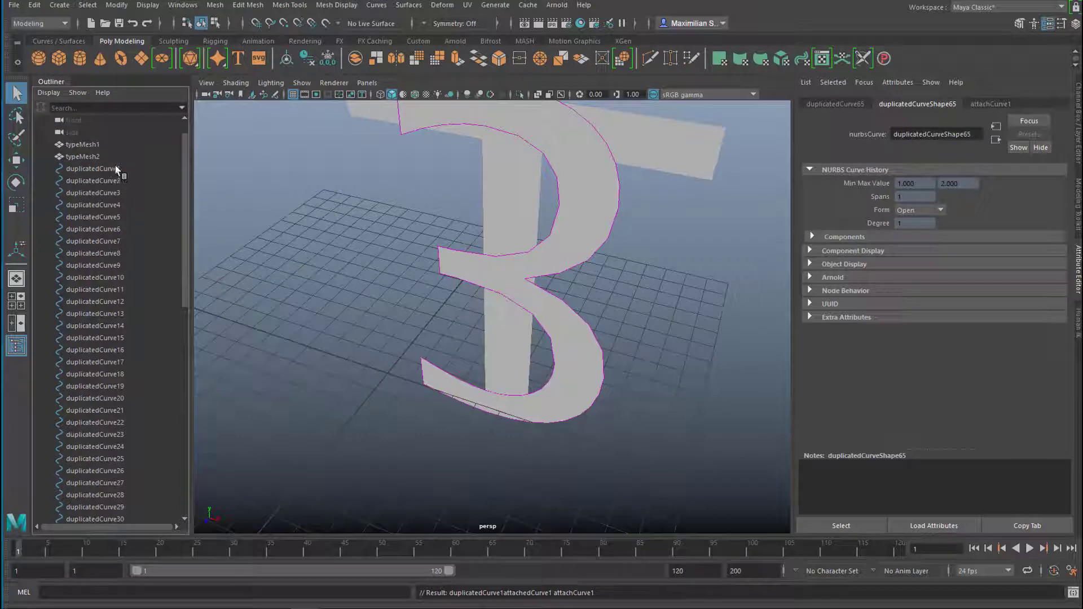
pyautogui.keyDown('shift'); pyautogui.click(114, 167); pyautogui.keyUp('shift')
pyautogui.press('Delete')
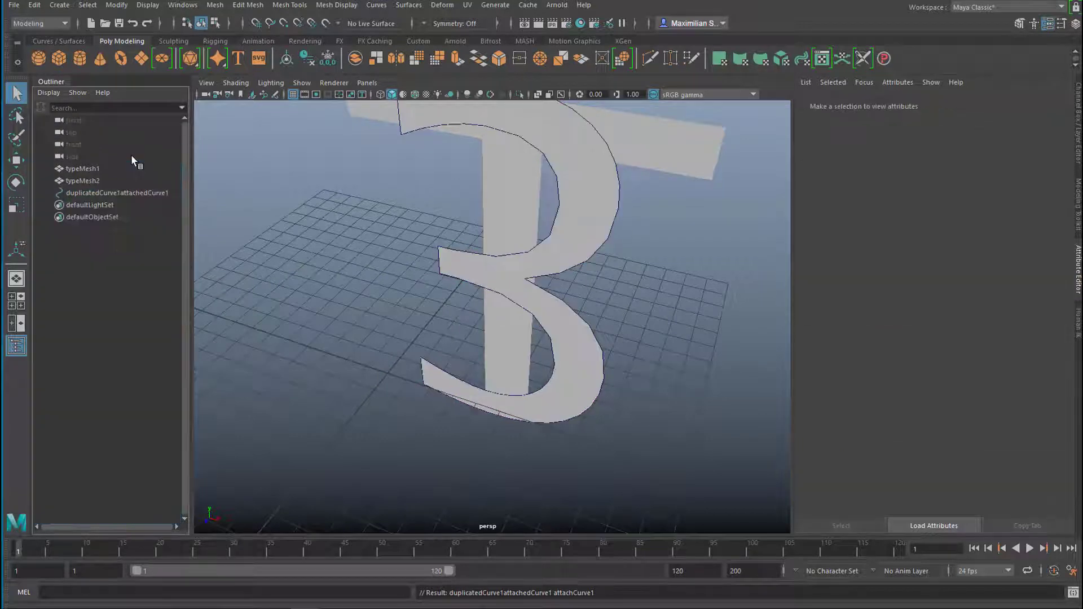
# Switch typeMesh2 to edge mode and select border edges on the T's top bar and stem.
pyautogui.click(674, 175)
pyautogui.rightClick(674, 173)
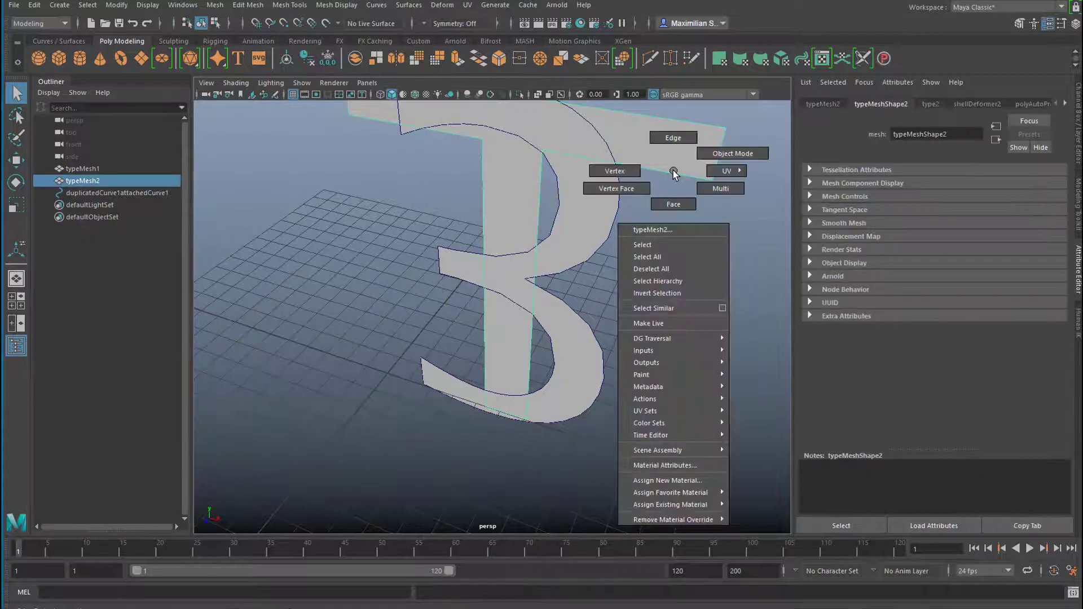
pyautogui.moveTo(674, 173); pyautogui.dragTo(673, 140, button='right')
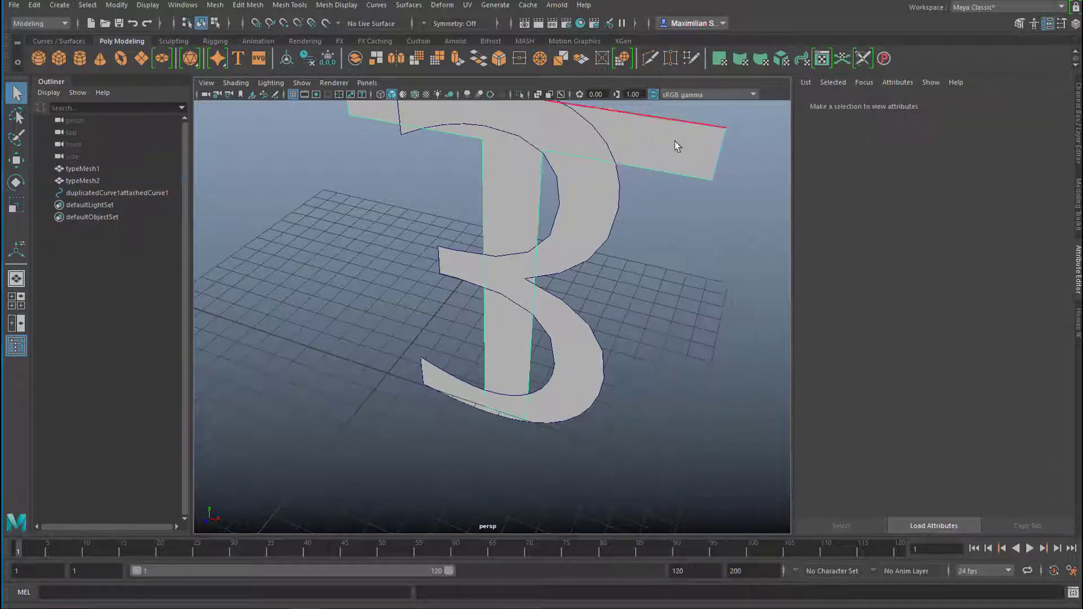
pyautogui.click(666, 177)
pyautogui.click(506, 222)
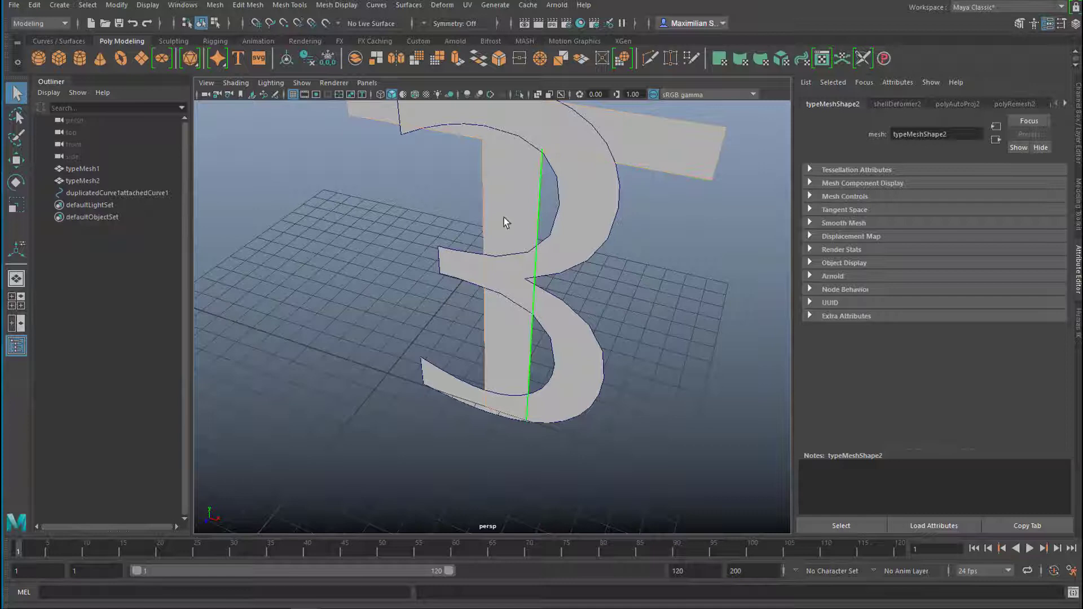
pyautogui.keyDown('shift'); pyautogui.click(417, 135); pyautogui.keyUp('shift')
pyautogui.click(381, 8)
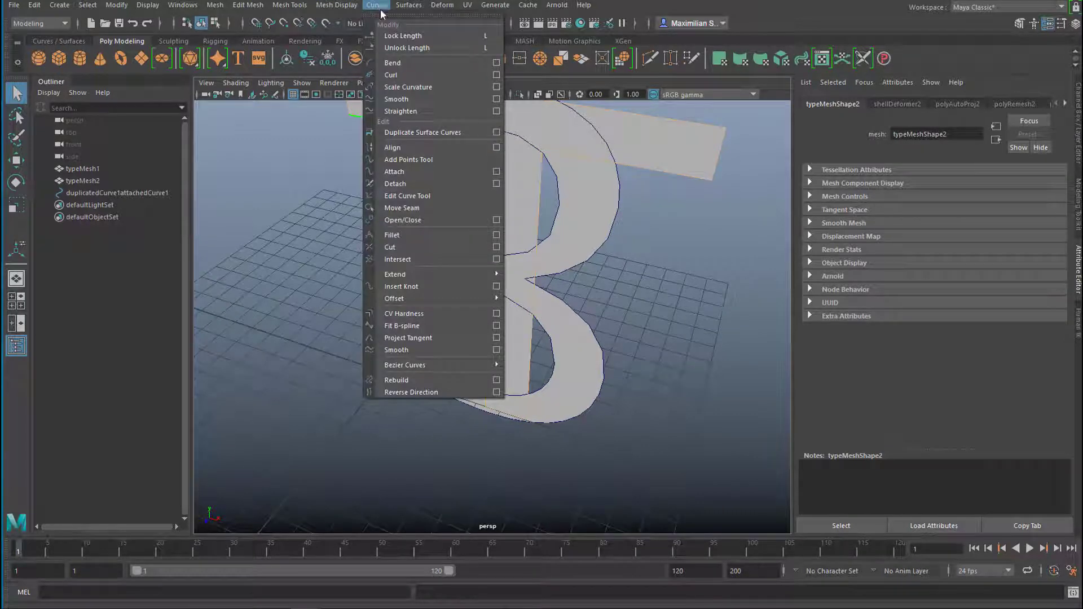
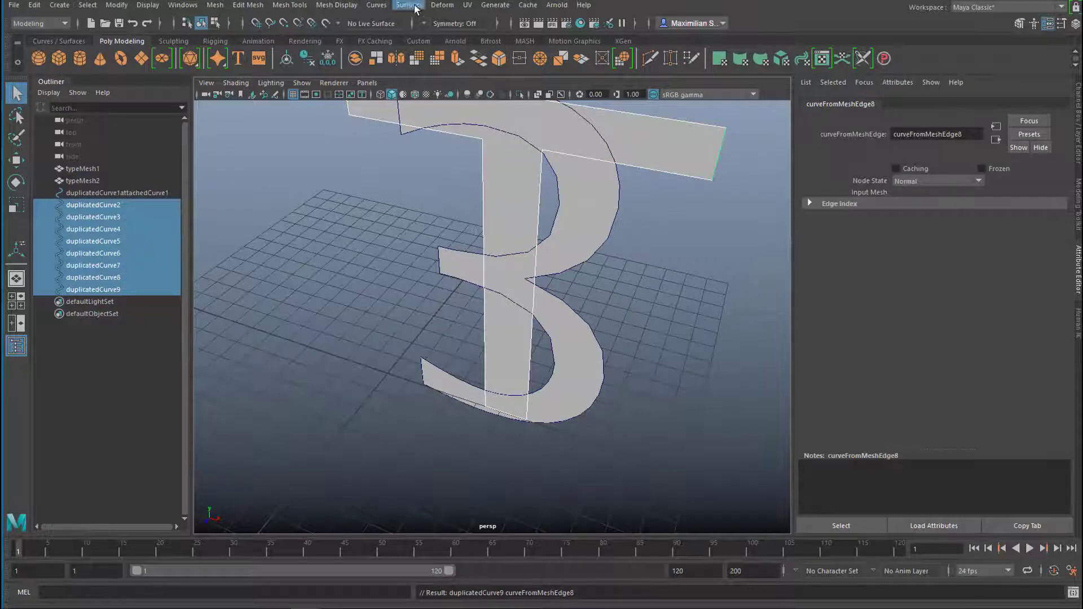
# Attach the selected T pieces into one curve and delete leftover duplicatedCurve2–9.
pyautogui.click(376, 7)
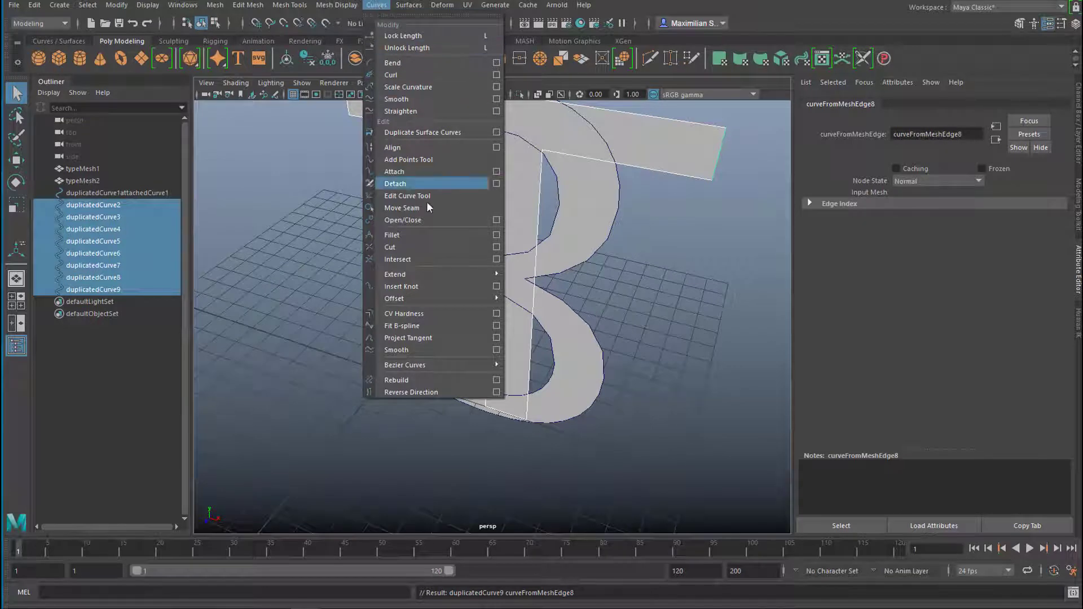
pyautogui.click(421, 174)
pyautogui.click(113, 205)
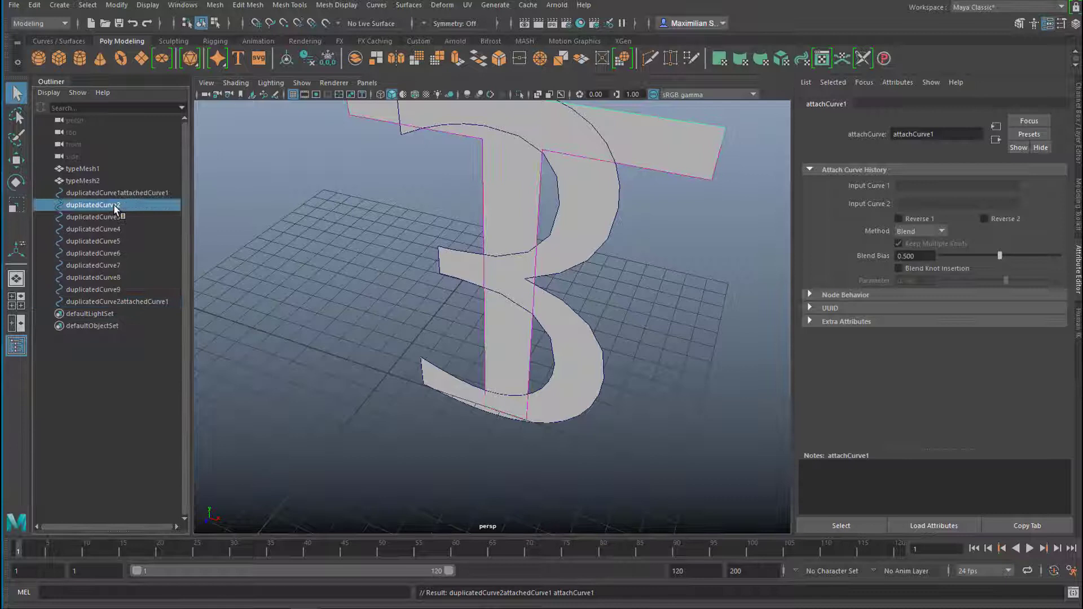
pyautogui.keyDown('shift'); pyautogui.click(124, 290); pyautogui.keyUp('shift')
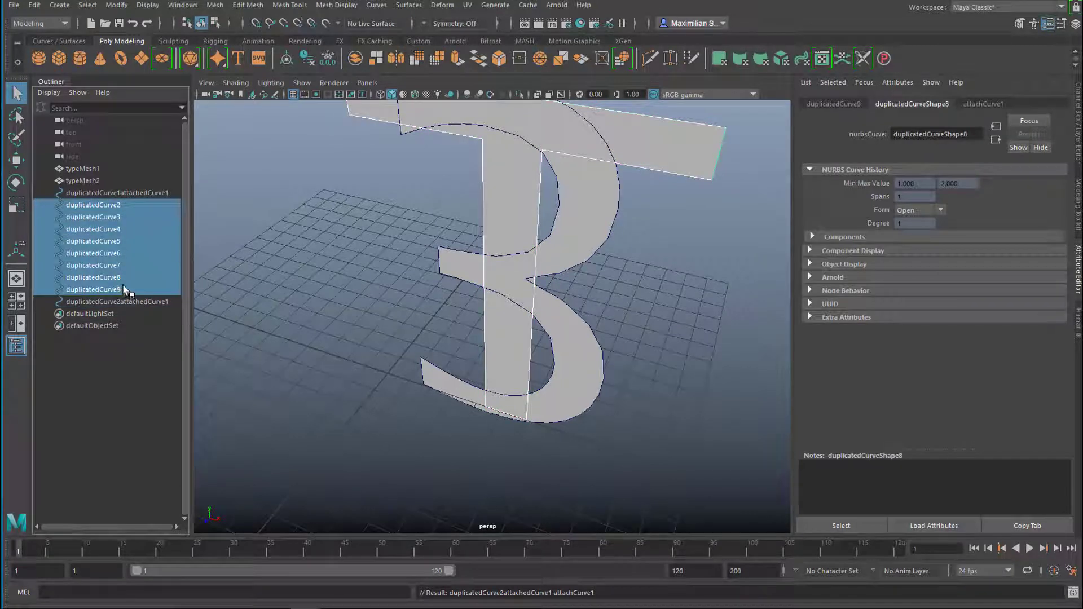
pyautogui.press('Delete')
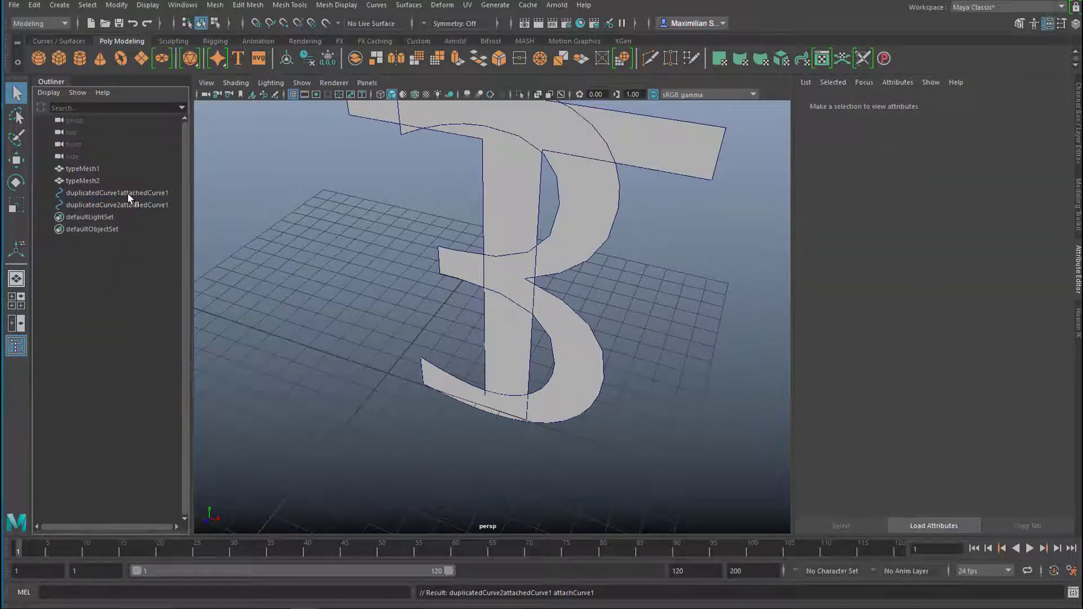
# Delete typeMesh1 and typeMesh2, leaving only the two letter outline curves.
pyautogui.click(129, 194)
pyautogui.click(129, 205)
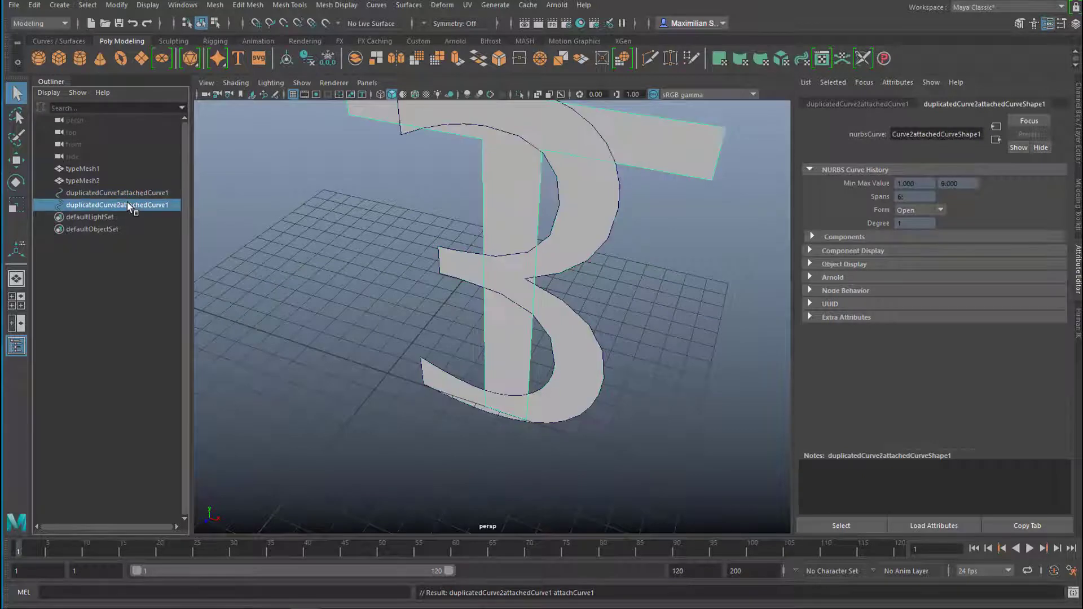
pyautogui.keyDown('shift'); pyautogui.click(106, 180); pyautogui.keyUp('shift')
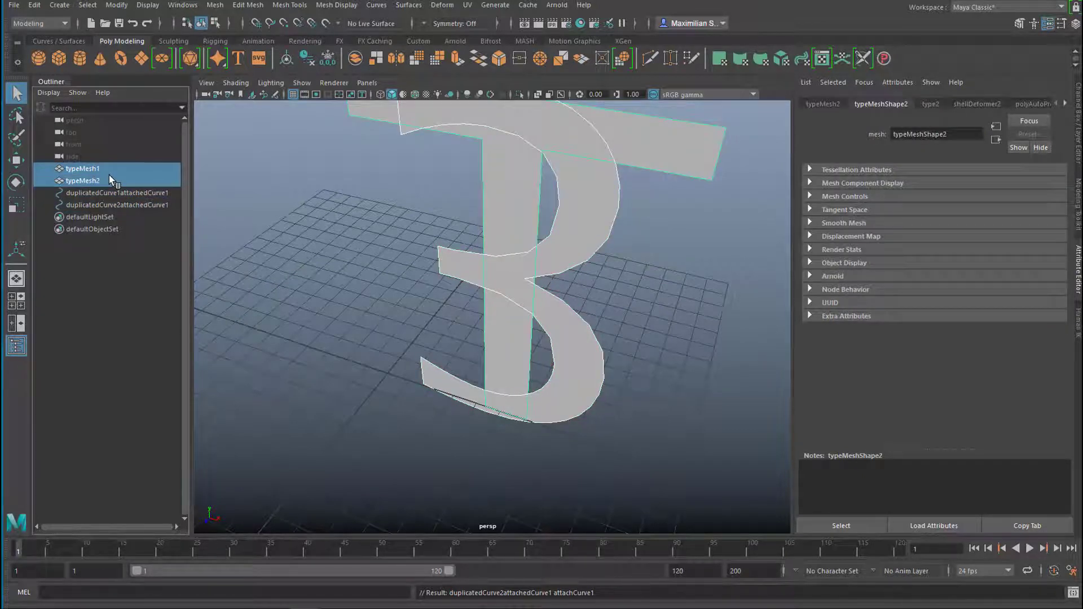
pyautogui.press('Delete')
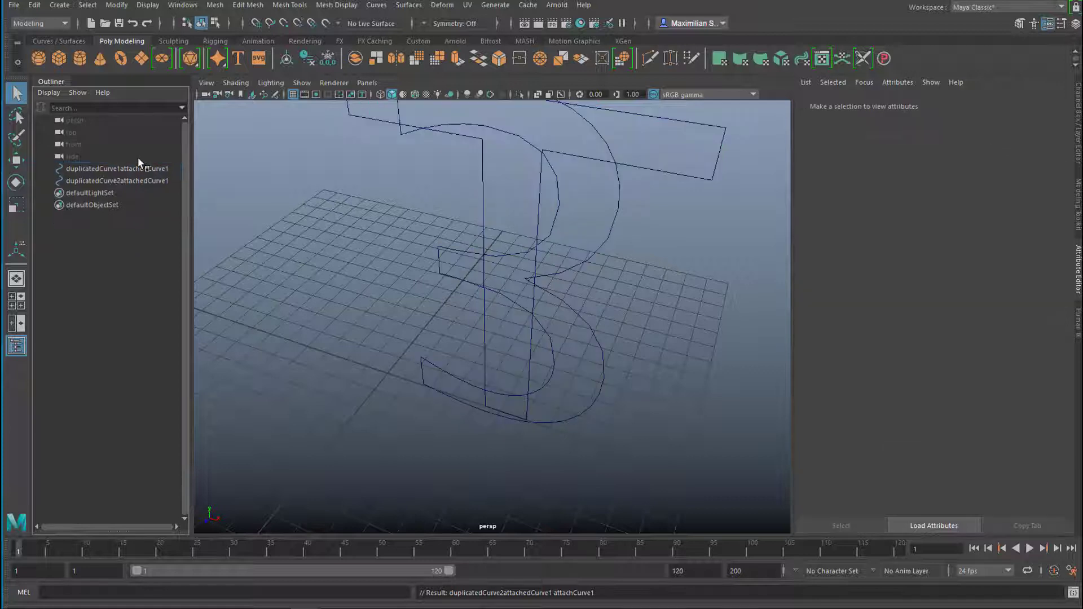
pyautogui.moveTo(491, 404)
pyautogui.keyDown('alt'); pyautogui.mouseDown()
pyautogui.moveTo(533, 291)
pyautogui.moveTo(556, 407)
pyautogui.moveTo(605, 411)
pyautogui.moveTo(605, 370)
pyautogui.moveTo(475, 365)
pyautogui.mouseUp(); pyautogui.keyUp('alt')
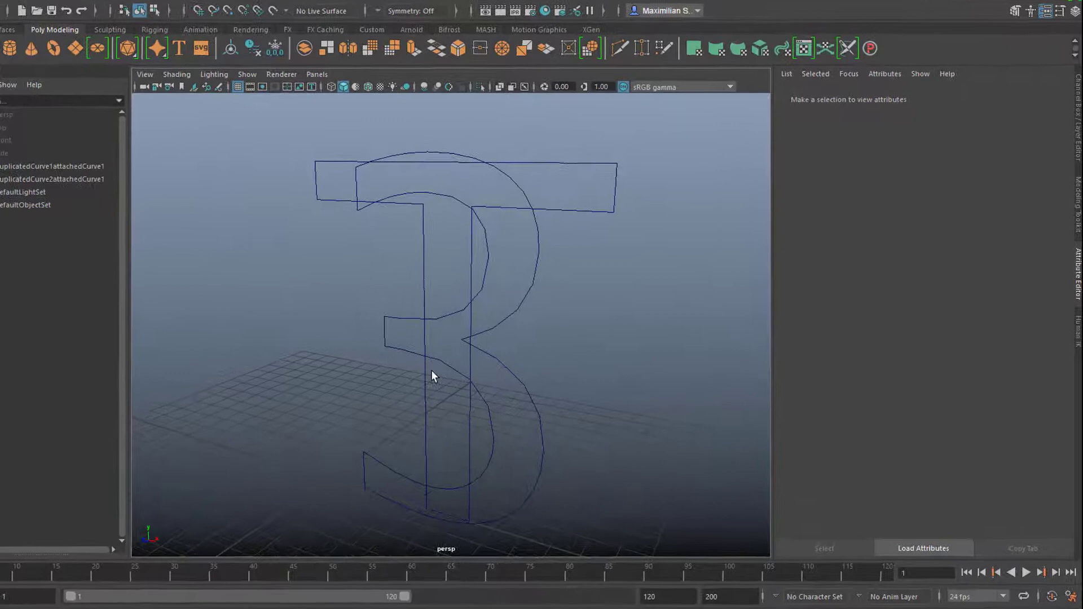
pyautogui.click(314, 389)
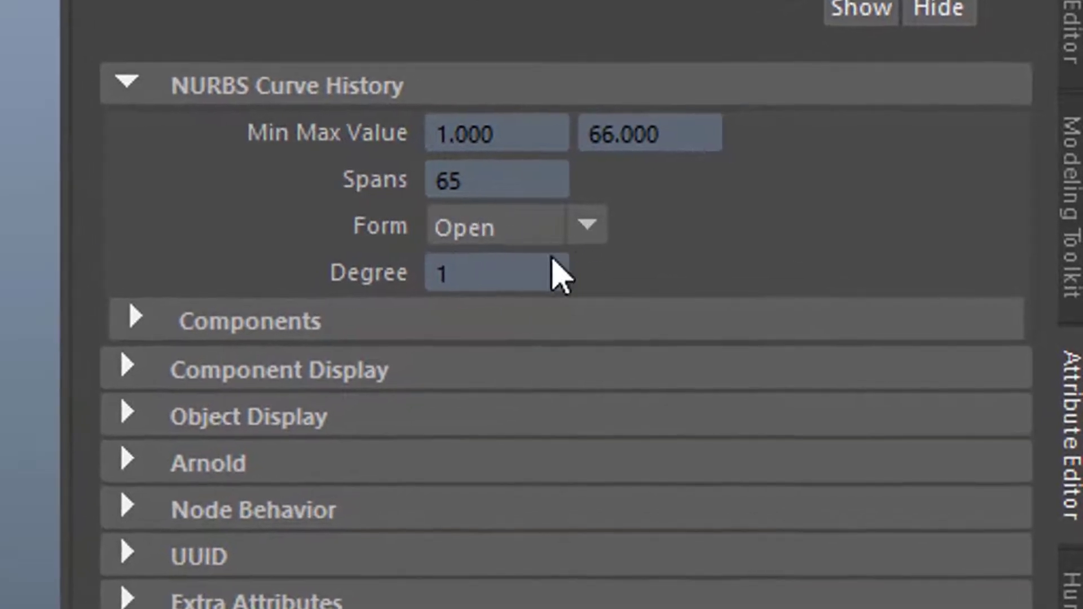
pyautogui.click(584, 227)
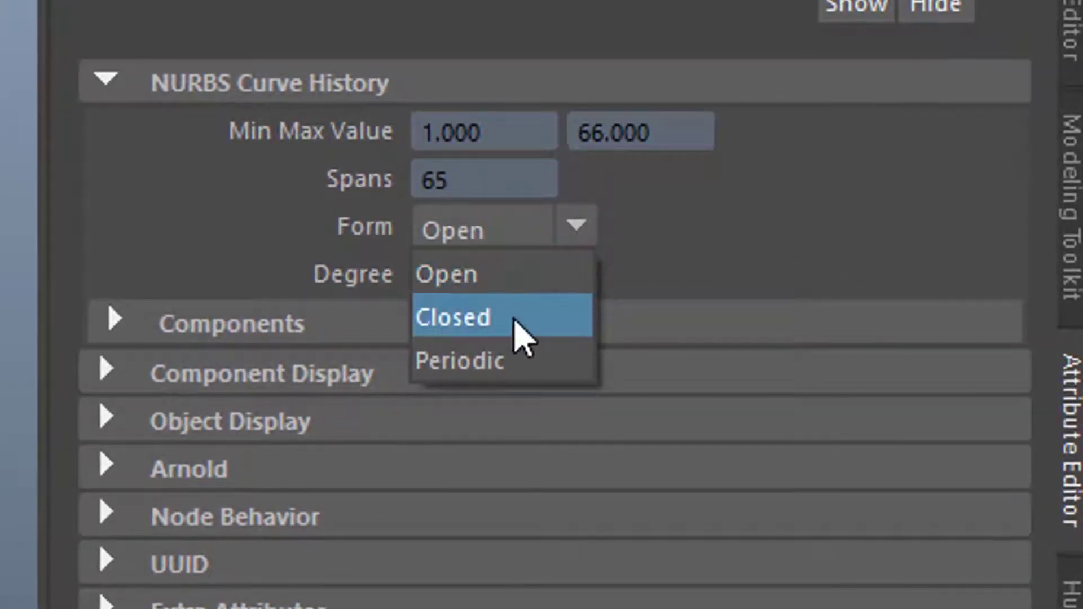
pyautogui.click(515, 320)
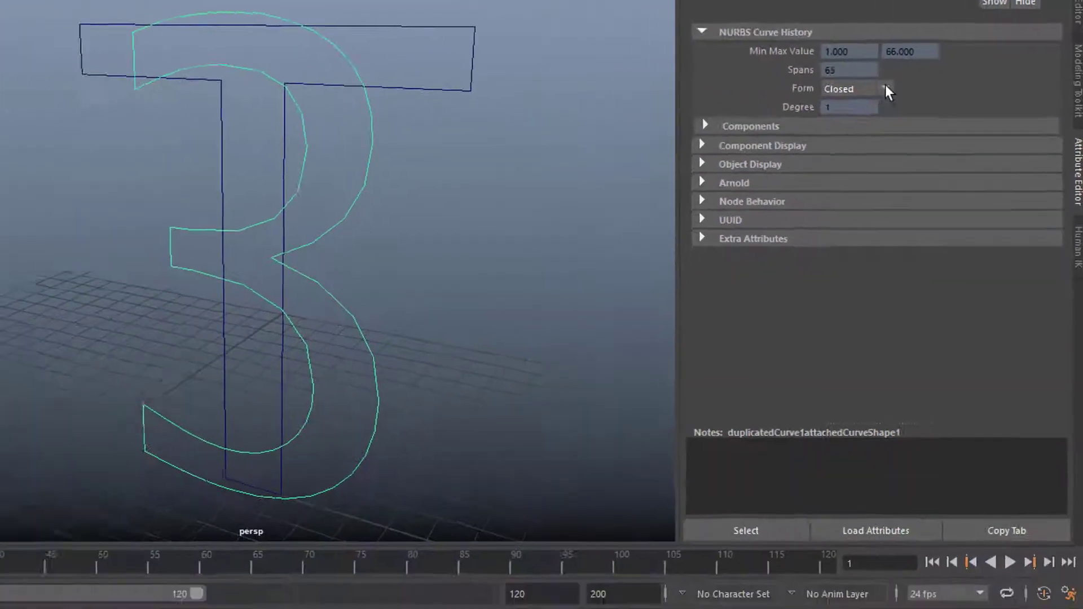
pyautogui.click(886, 84)
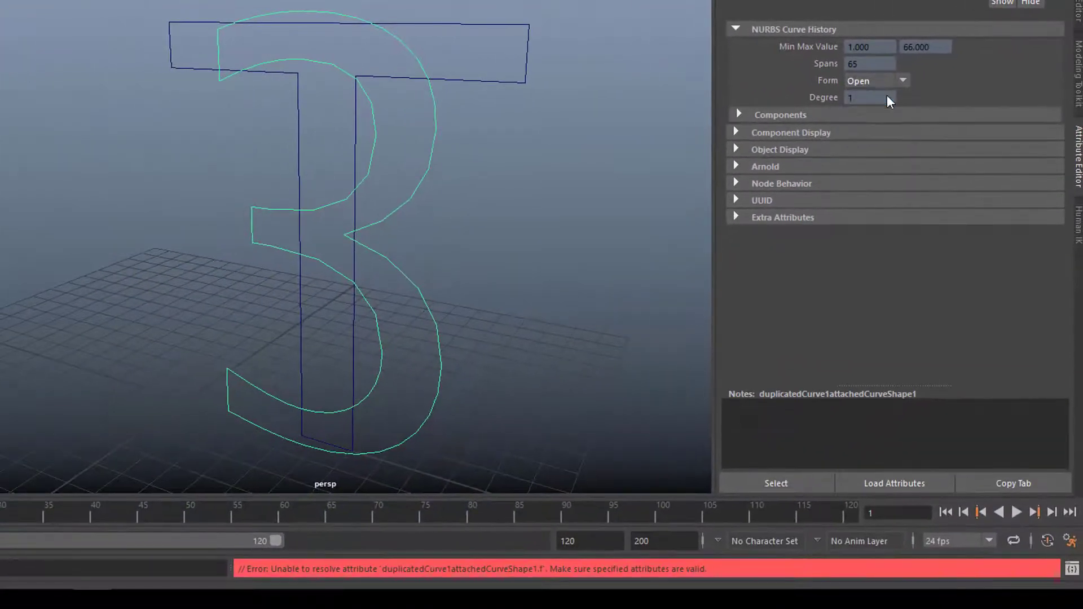
pyautogui.click(860, 64)
pyautogui.click(507, 75)
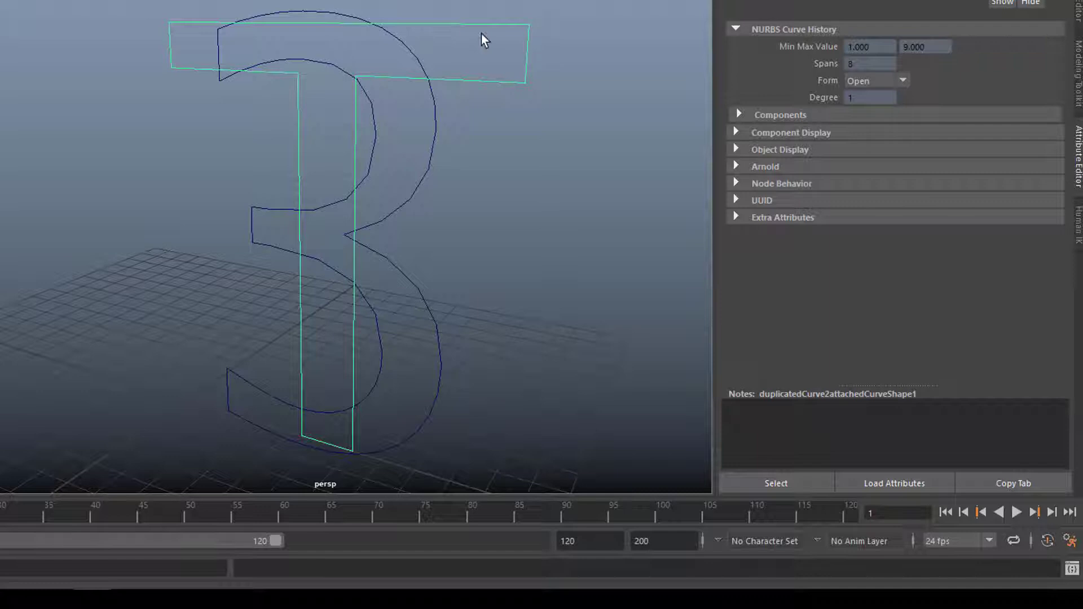
pyautogui.click(433, 128)
pyautogui.moveTo(433, 128); pyautogui.dragTo(364, 132, button='right')
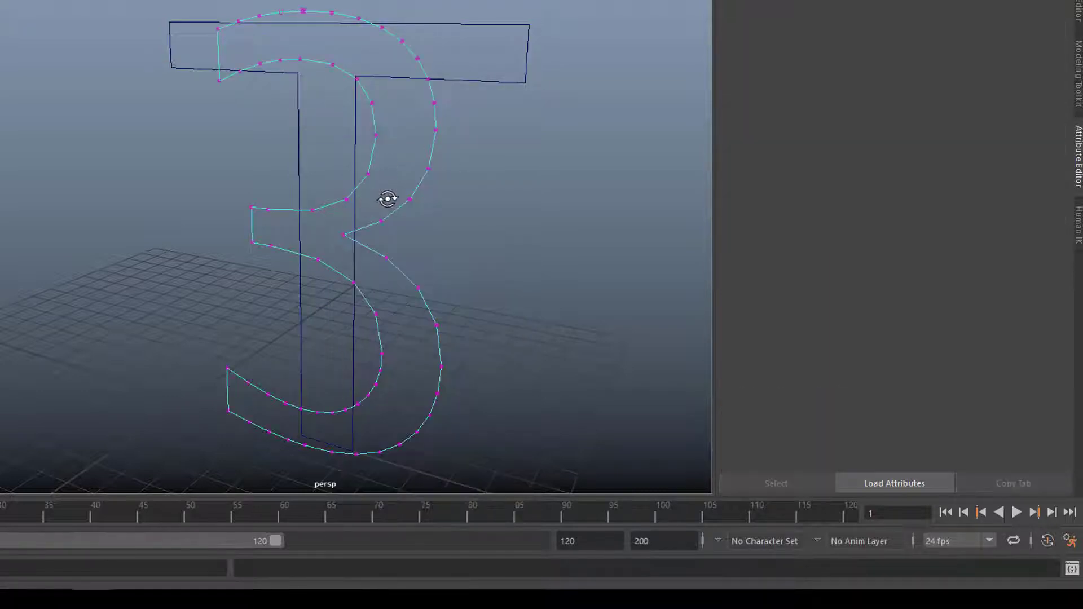
pyautogui.scroll(2, 387, 198)
pyautogui.click(489, 67)
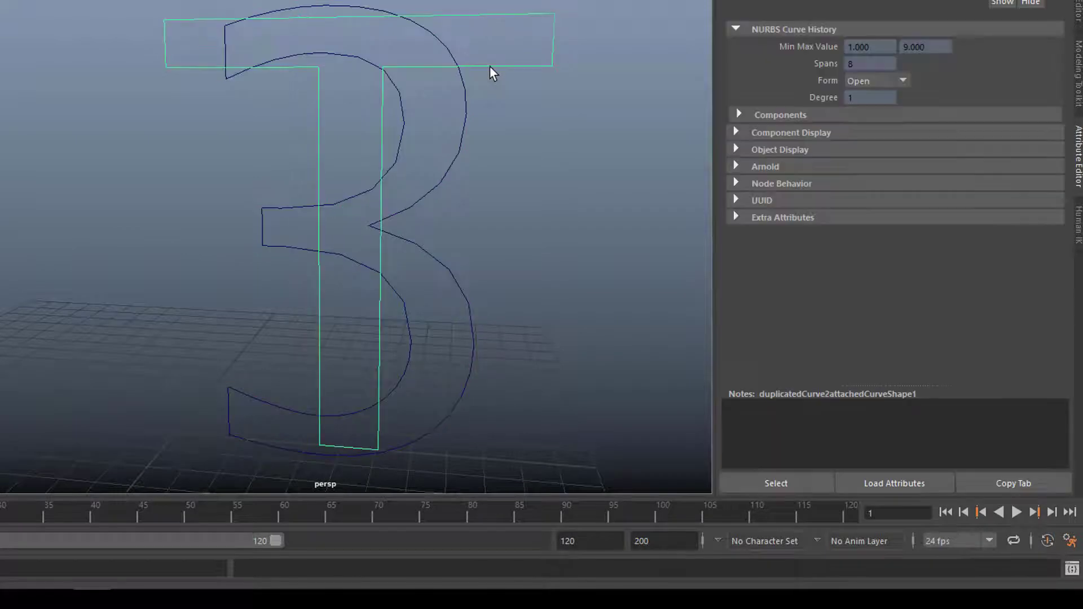
pyautogui.moveTo(490, 67); pyautogui.dragTo(411, 69, button='right')
pyautogui.moveTo(473, 127)
pyautogui.keyDown('alt'); pyautogui.mouseDown()
pyautogui.moveTo(556, 189)
pyautogui.moveTo(534, 217)
pyautogui.moveTo(619, 306)
pyautogui.mouseUp(); pyautogui.keyUp('alt')
# Rebuild the T outline curve with 65 spans.
pyautogui.press('F8')
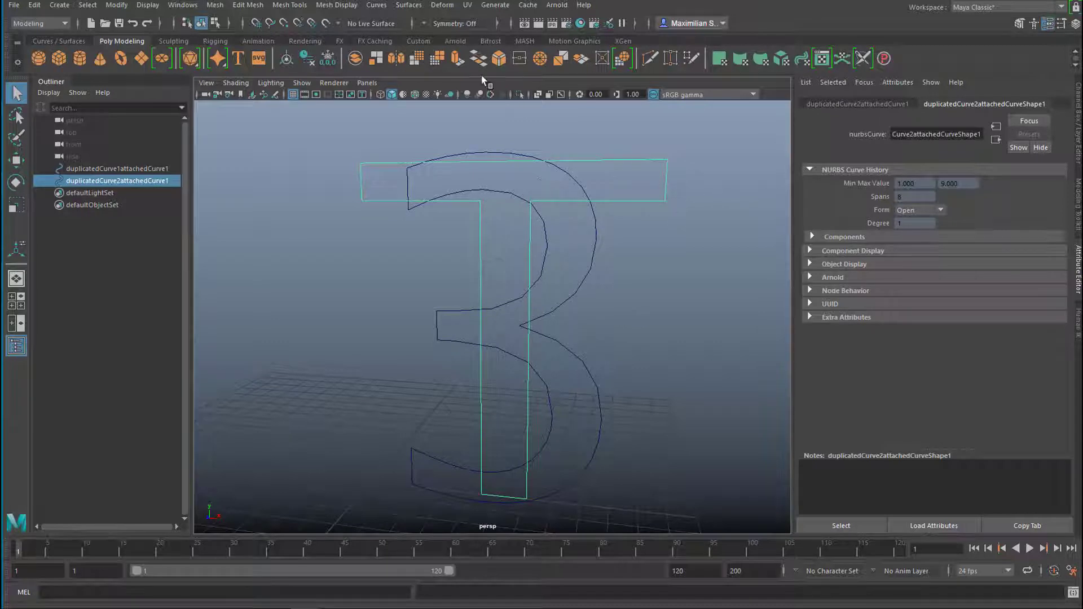
pyautogui.click(377, 5)
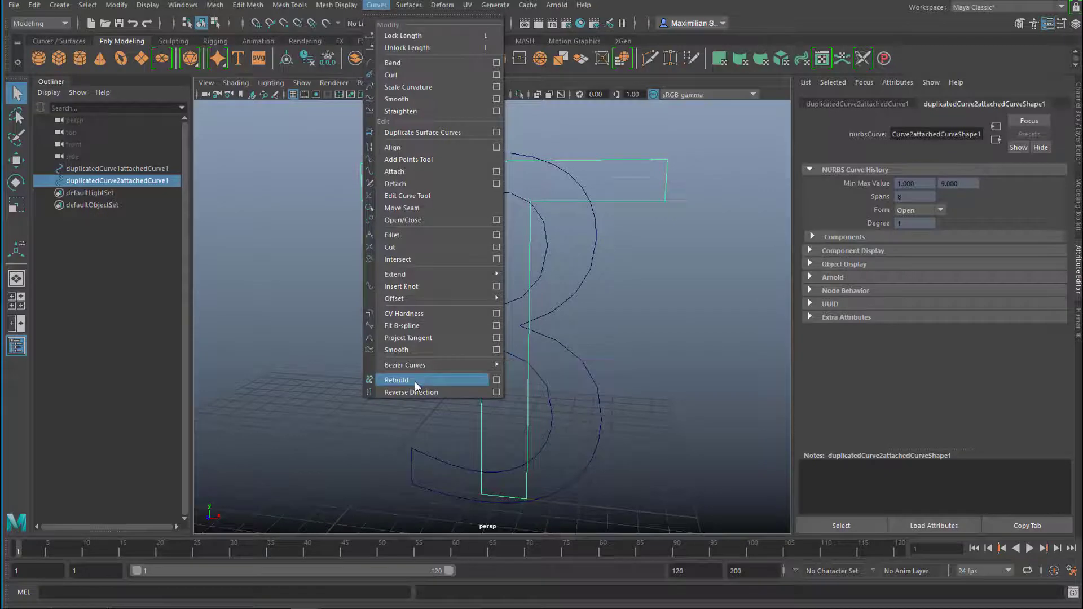
pyautogui.click(497, 380)
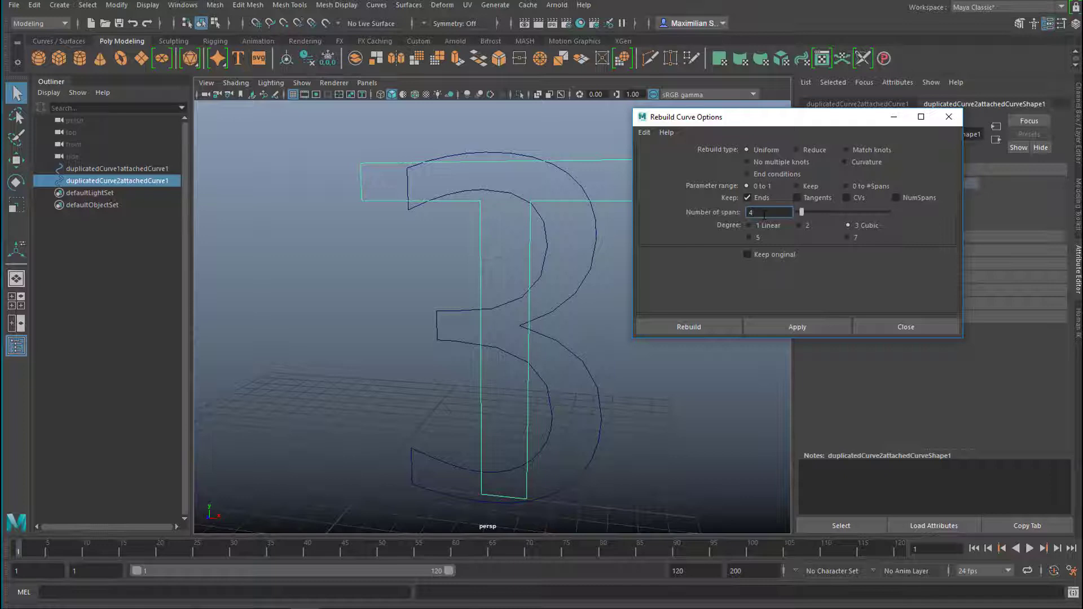
pyautogui.doubleClick(763, 212)
pyautogui.click(798, 332)
pyautogui.click(948, 117)
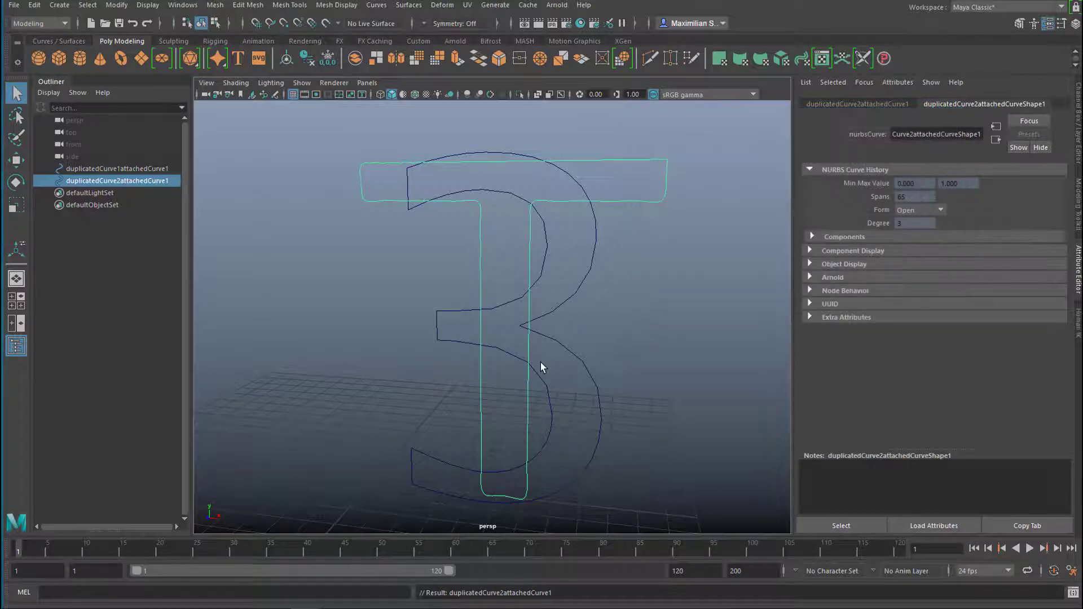
# Tilt and shift the perspective view so both letters sit larger and higher.
pyautogui.moveTo(541, 362)
pyautogui.keyDown('alt'); pyautogui.mouseDown()
pyautogui.moveTo(561, 370)
pyautogui.moveTo(551, 368)
pyautogui.mouseUp(); pyautogui.keyUp('alt')
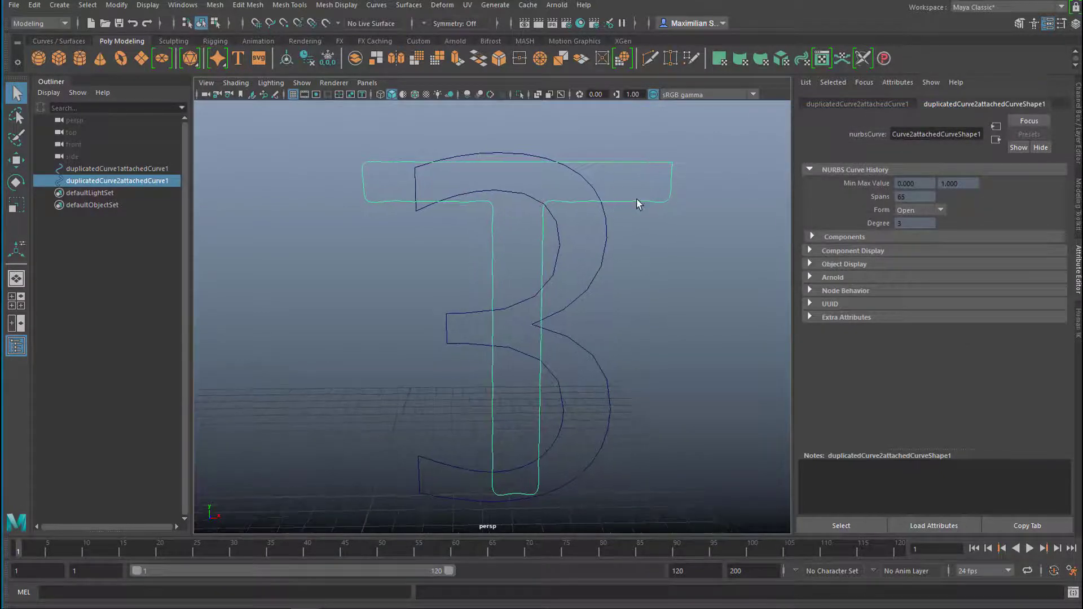
pyautogui.scroll(2, 535, 490)
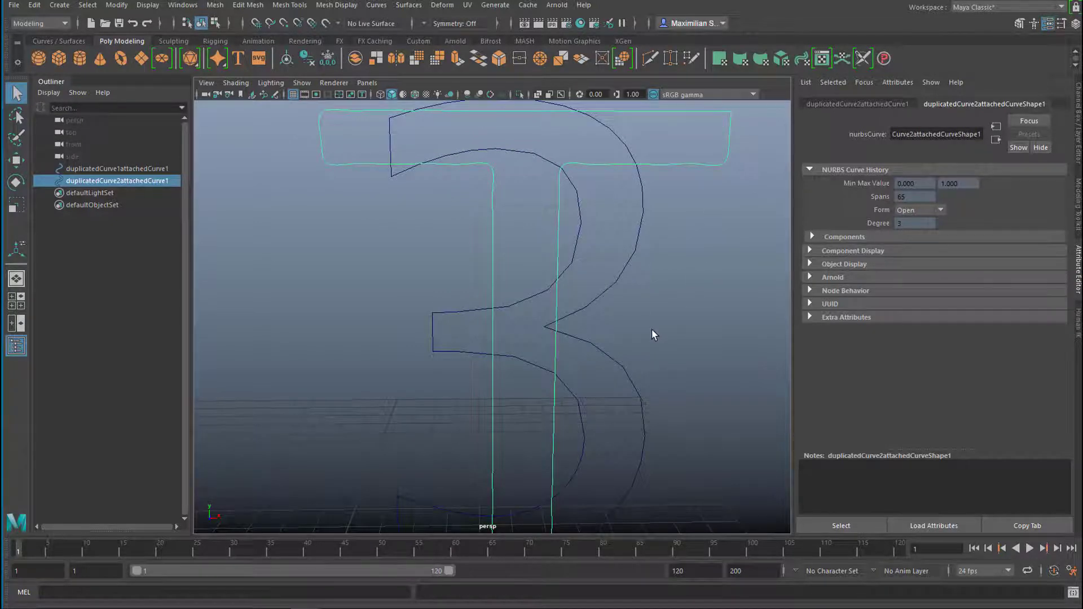
pyautogui.keyDown('alt'); pyautogui.moveTo(652, 334); pyautogui.dragTo(649, 312); pyautogui.keyUp('alt')
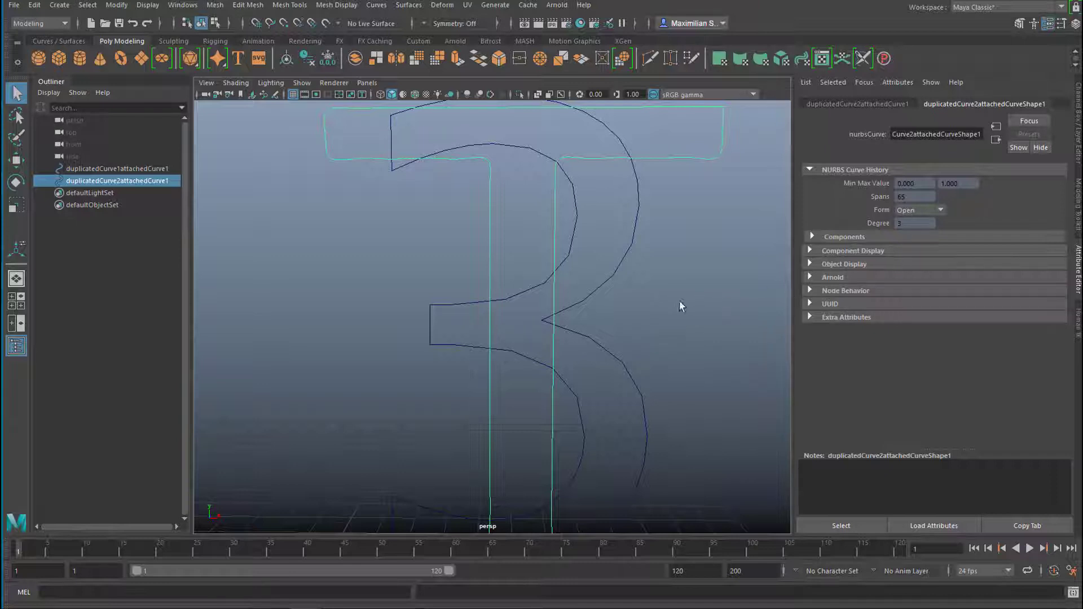
# Close the T outline into a looping curve with Open/Close.
pyautogui.click(377, 6)
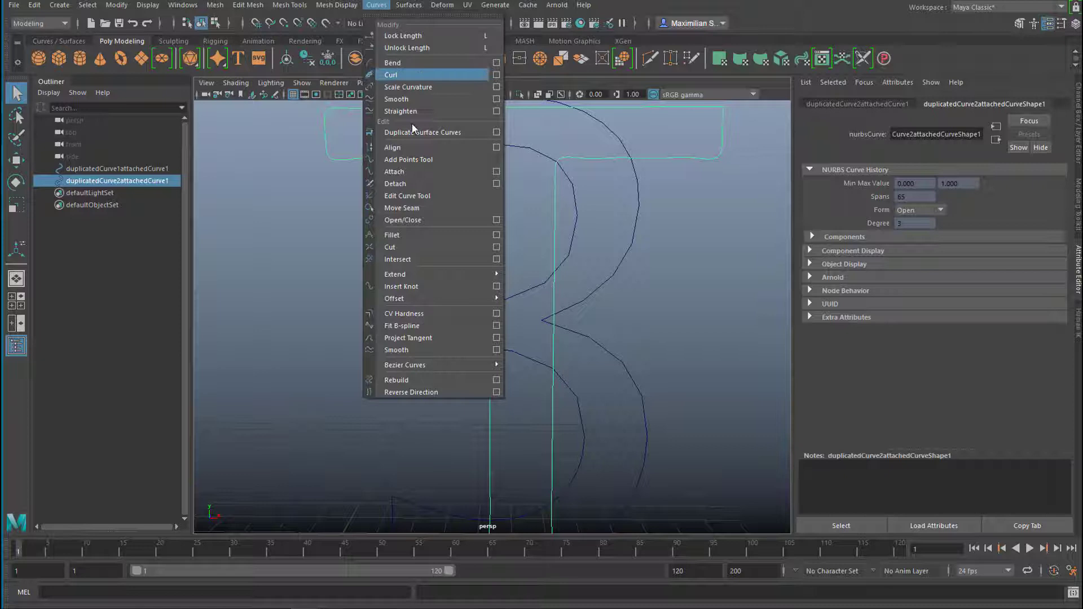
pyautogui.click(416, 222)
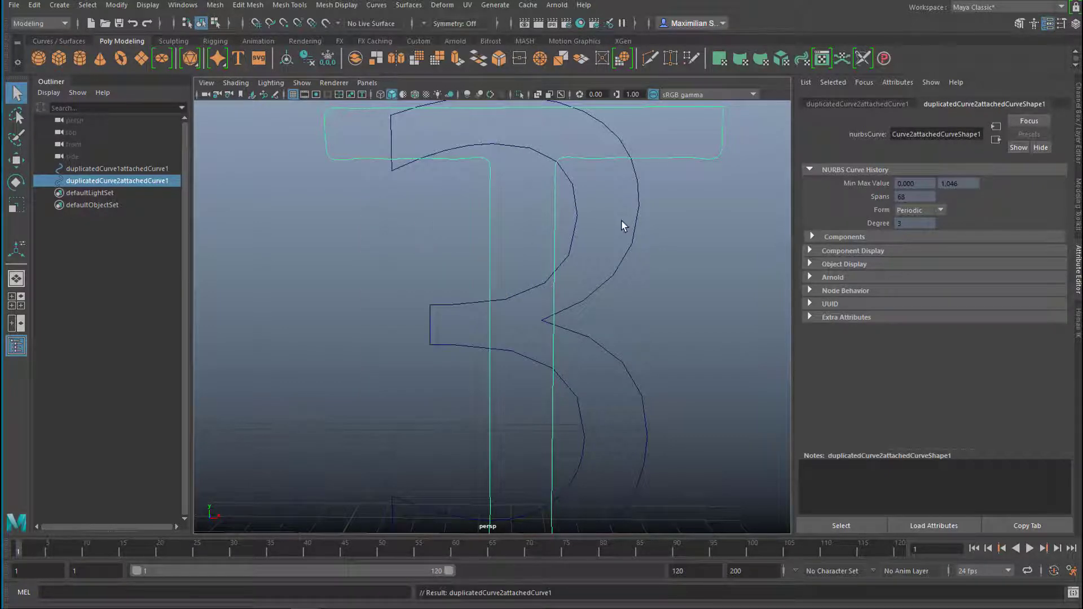
pyautogui.moveTo(626, 220); pyautogui.dragTo(659, 235)
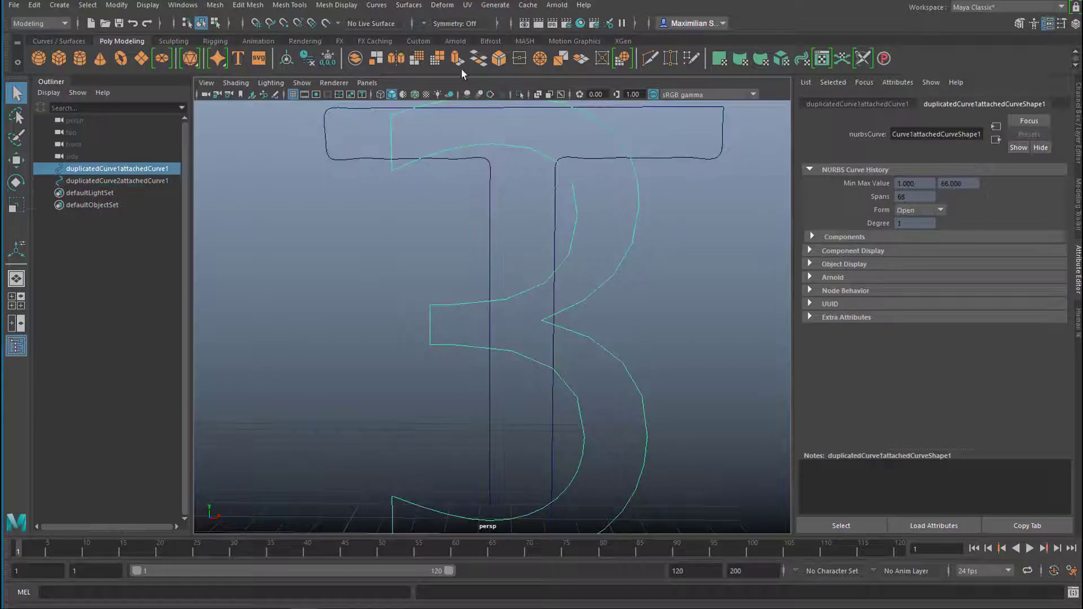
# Close the 3 outline into a loop as well, then reselect the T outline.
pyautogui.click(377, 6)
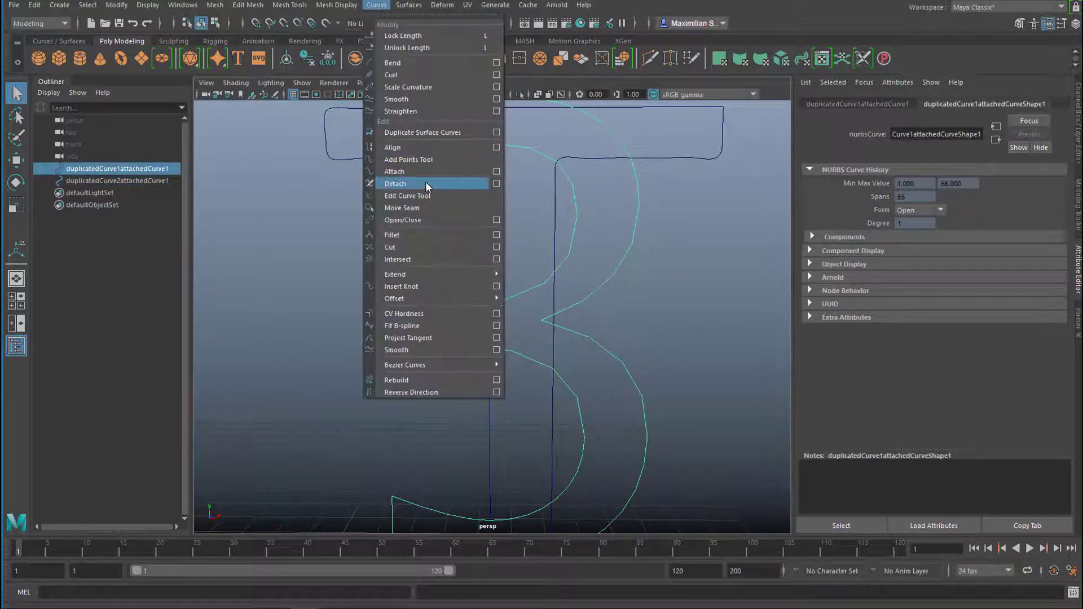
pyautogui.click(416, 219)
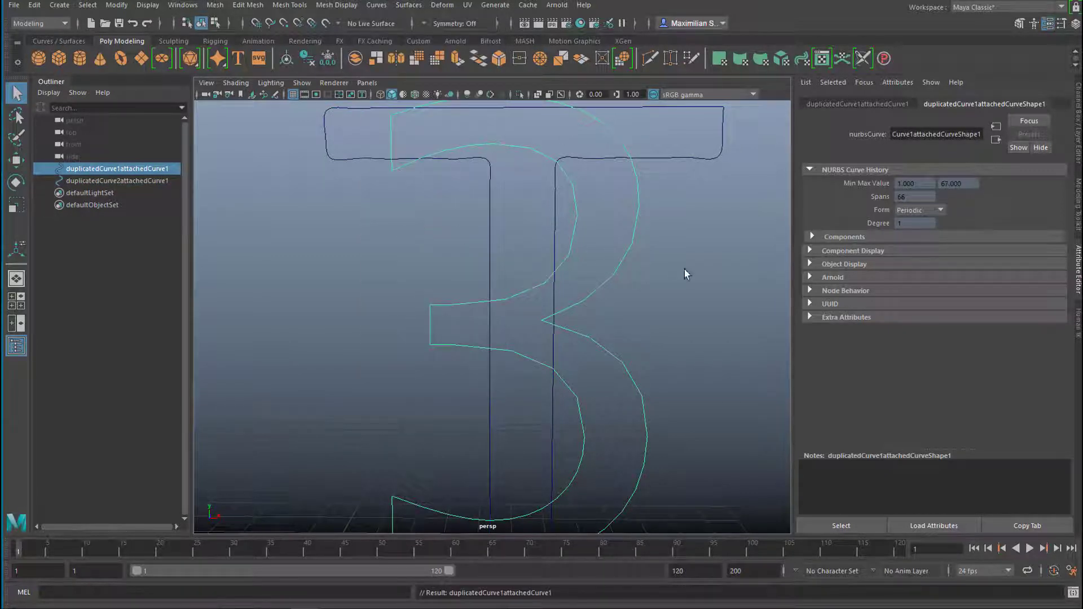
pyautogui.keyDown('alt'); pyautogui.moveTo(649, 308); pyautogui.dragTo(613, 316); pyautogui.keyUp('alt')
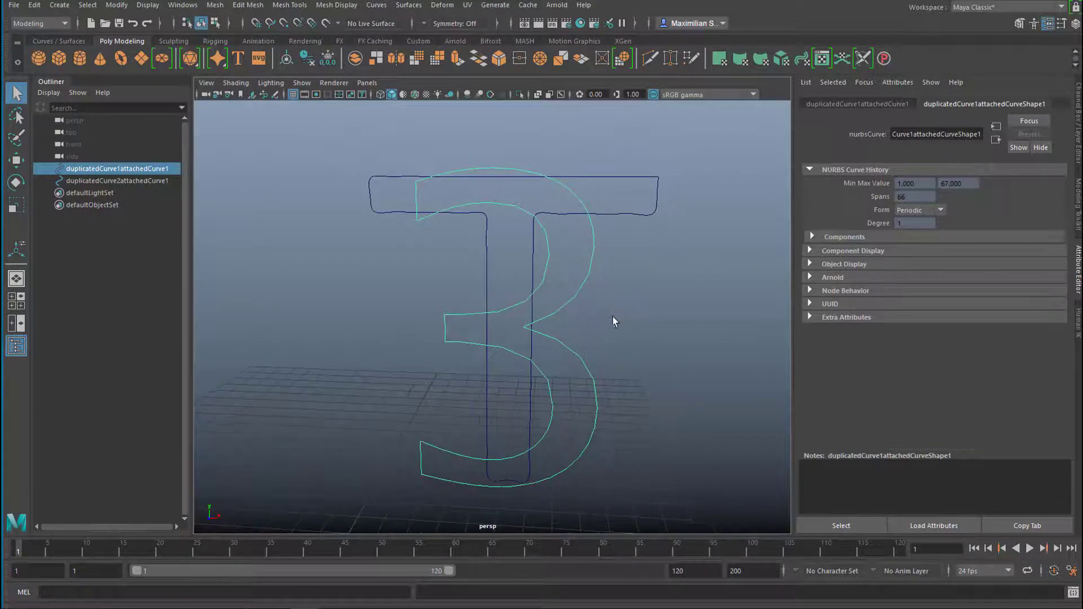
pyautogui.click(628, 215)
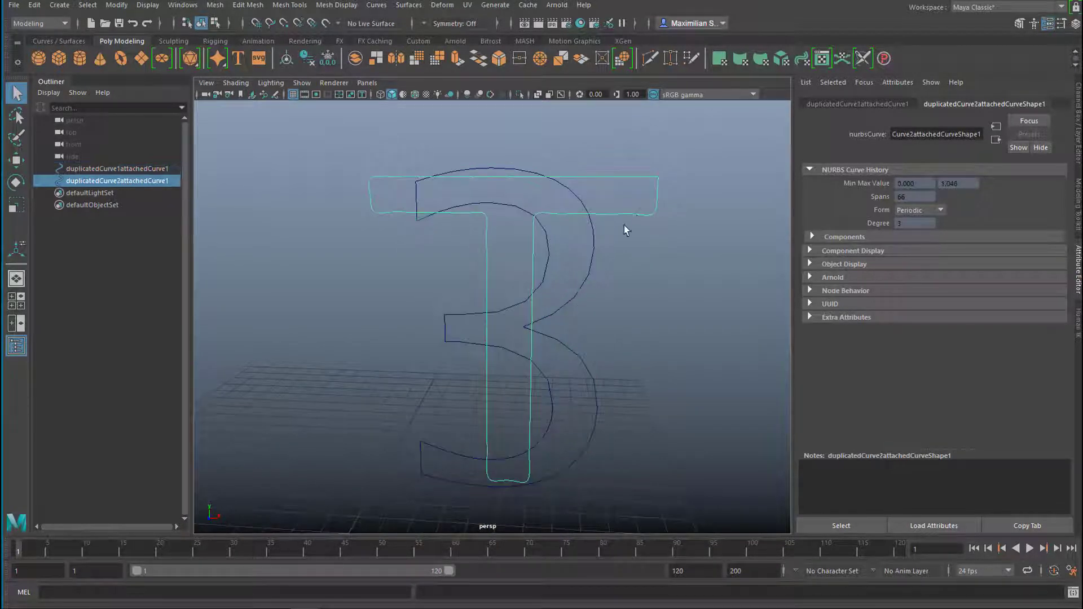
# Select both outlines and bring up Blend Shape options from the Animation menu set's Deform menu.
pyautogui.keyDown('shift'); pyautogui.click(583, 267); pyautogui.keyUp('shift')
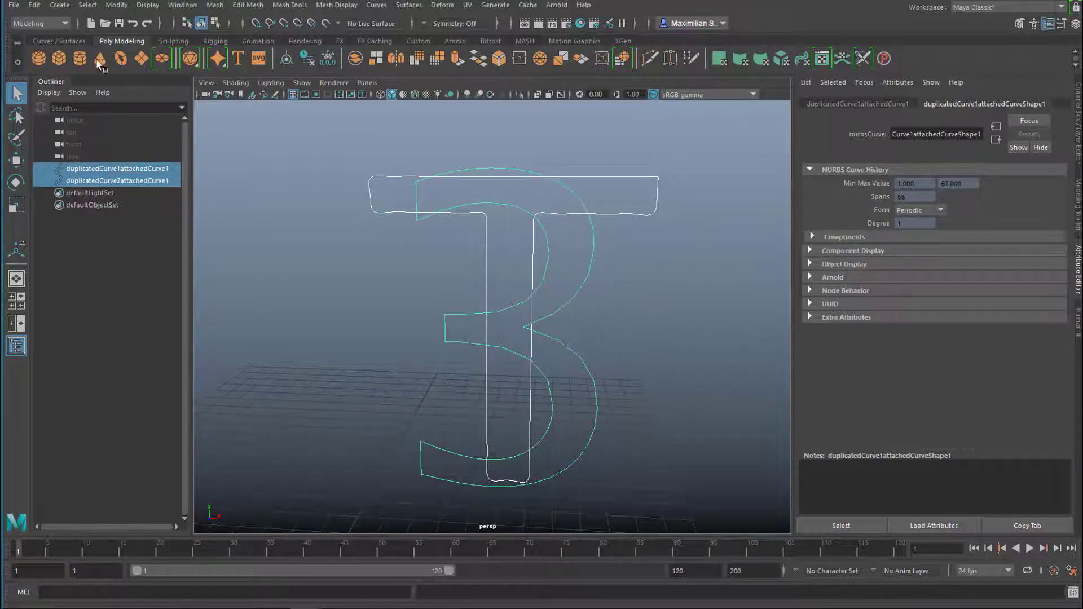
pyautogui.click(65, 21)
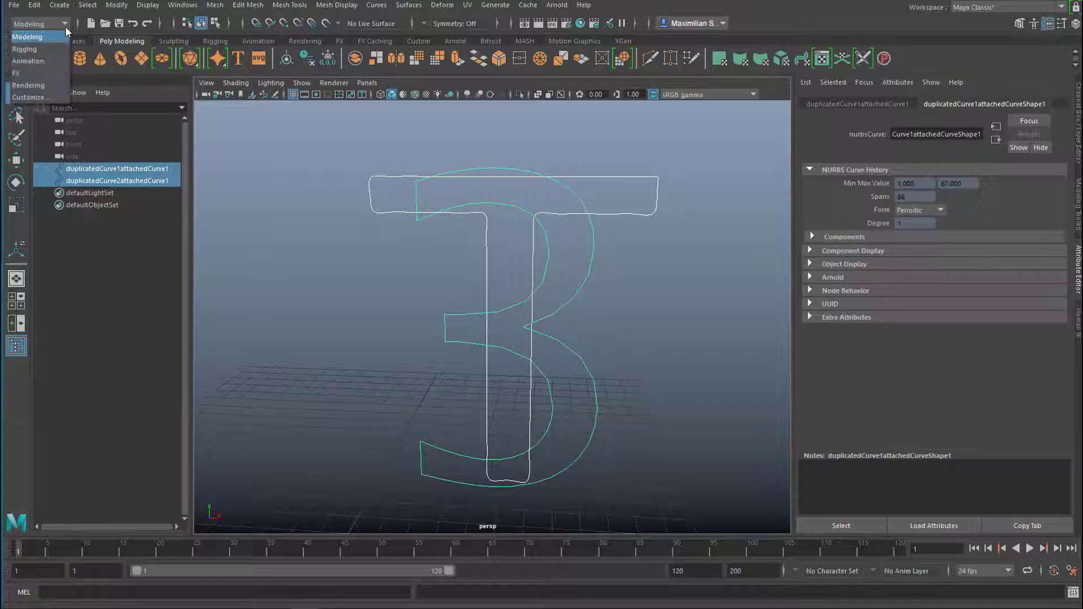
pyautogui.click(49, 59)
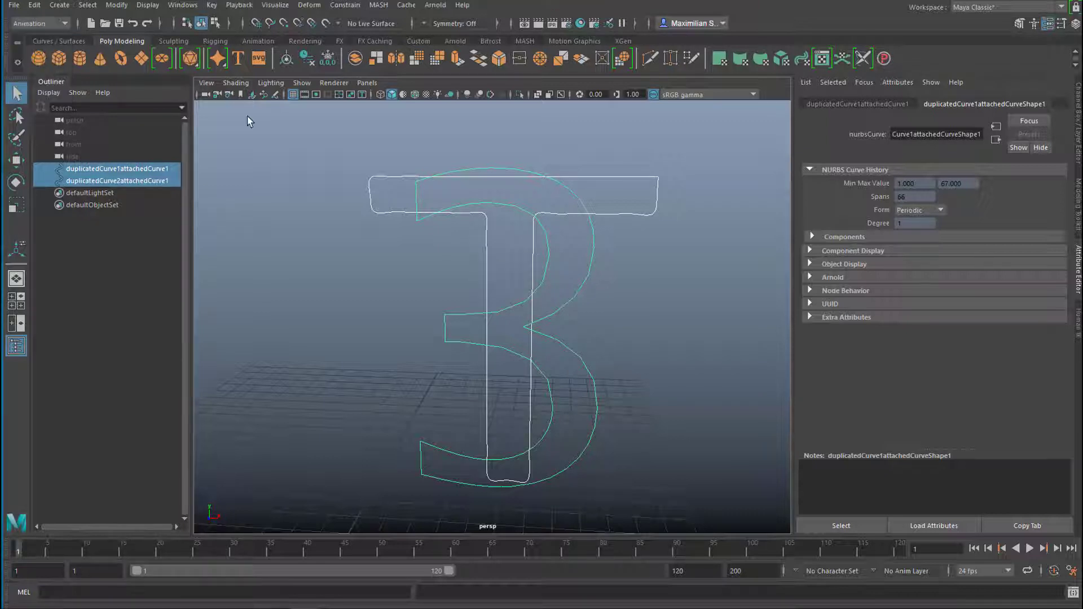
pyautogui.click(310, 6)
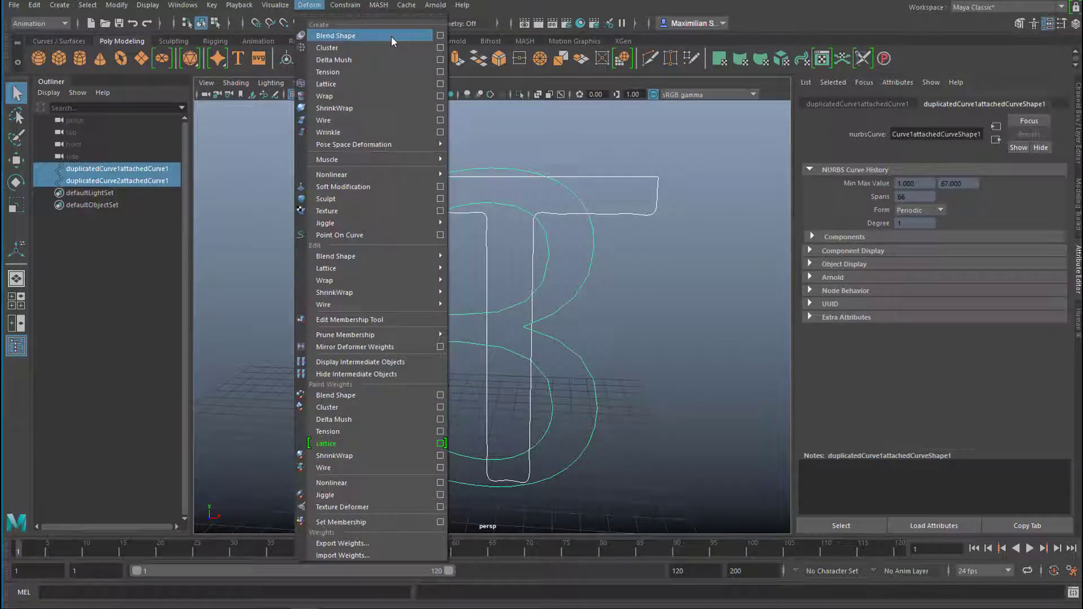
pyautogui.click(441, 35)
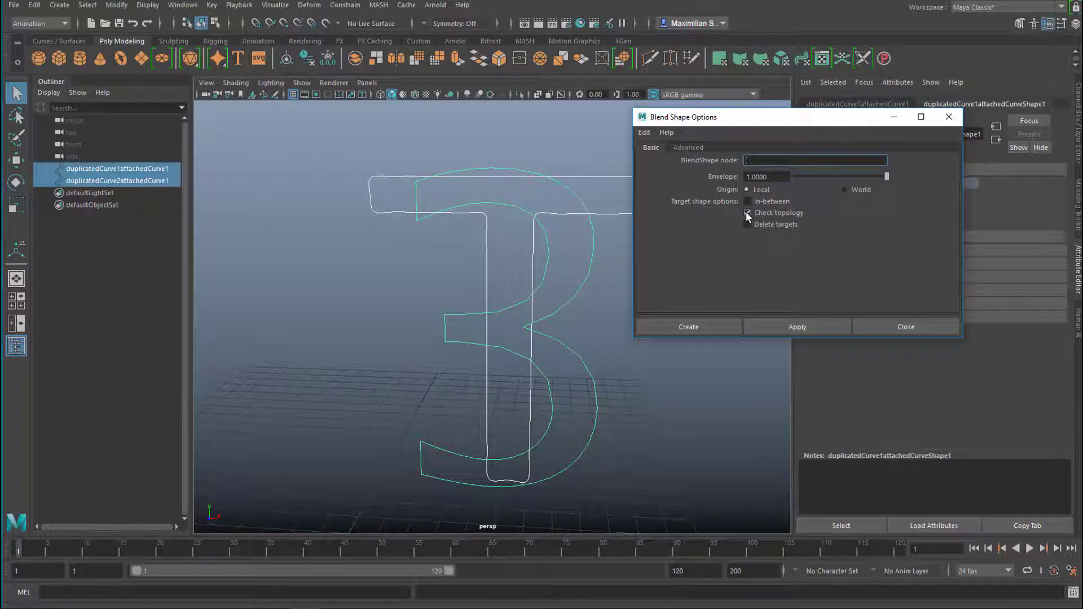
# Create blendShape1 between the outlines with Check topology turned off after a failed first attempt.
pyautogui.click(804, 326)
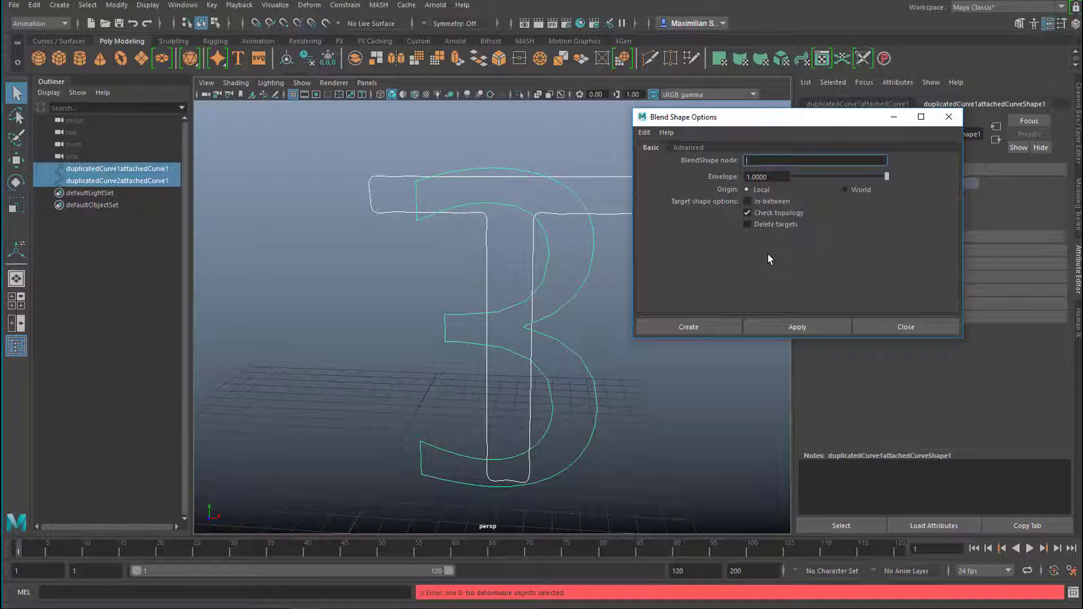
pyautogui.click(748, 213)
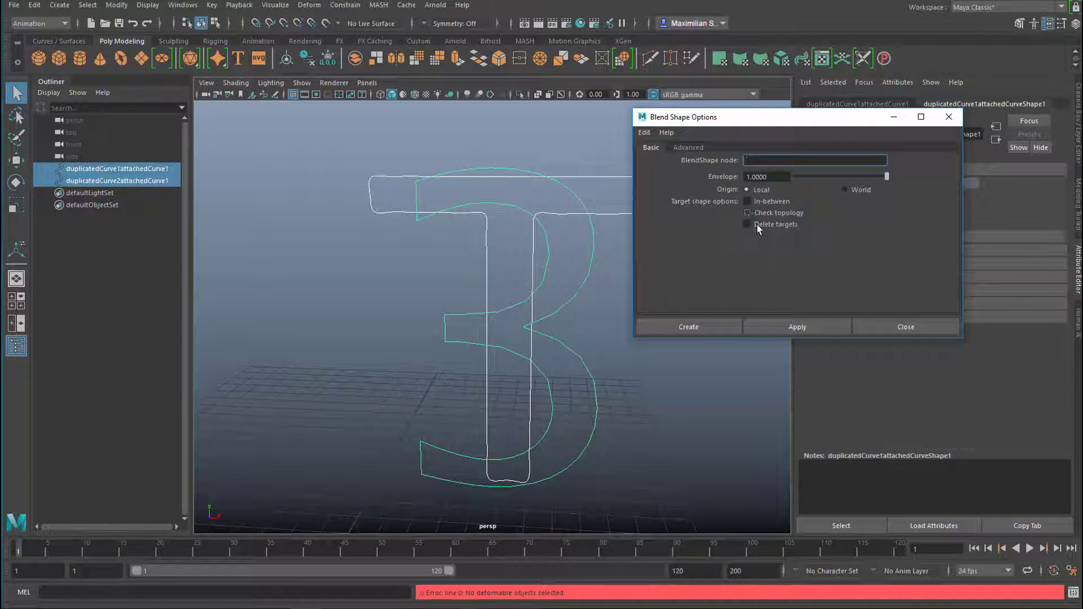
pyautogui.click(796, 328)
pyautogui.click(948, 117)
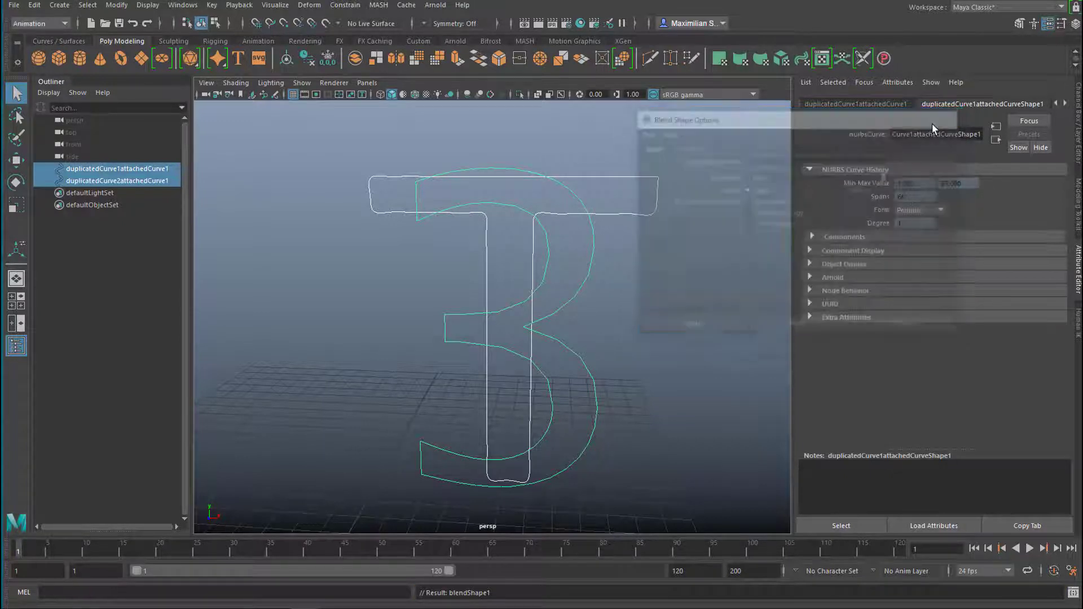
# Show blendShape1's attributes and drag its Weight to 1.0, morphing the 3 into the T.
pyautogui.click(1064, 103)
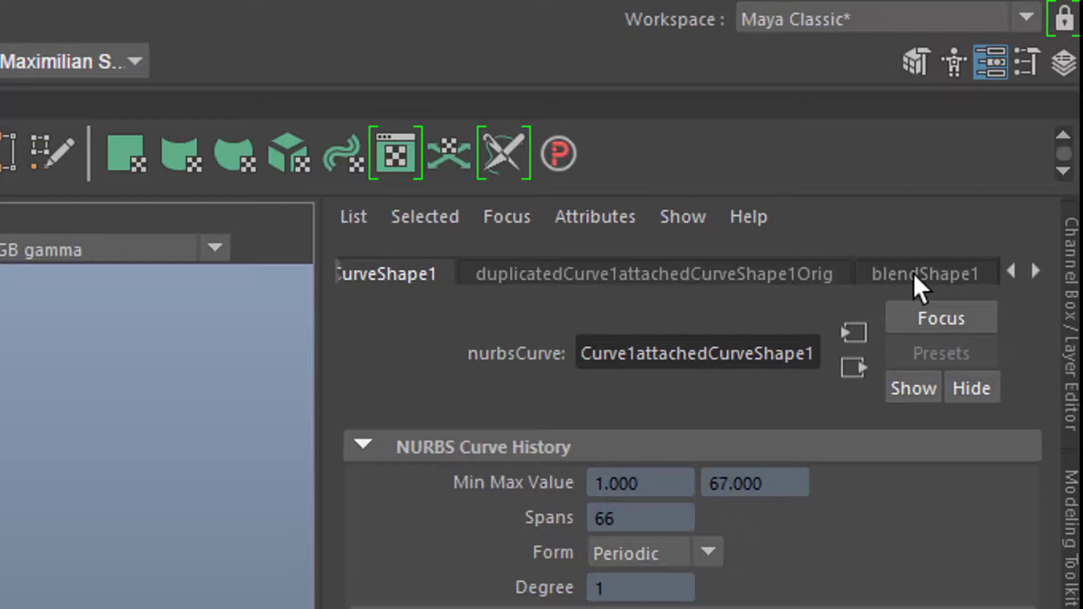
pyautogui.click(1018, 106)
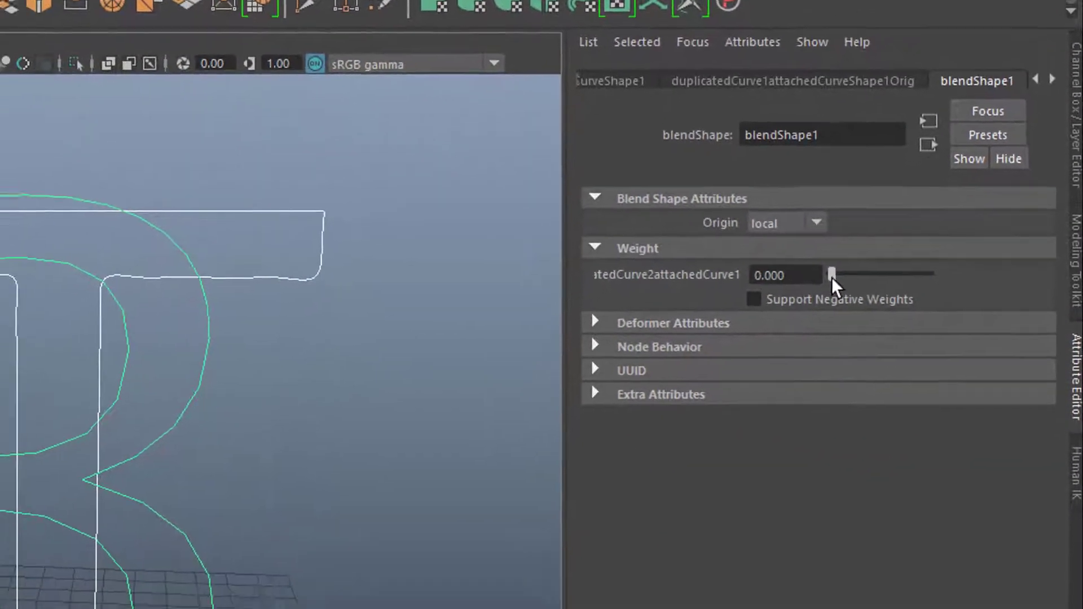
pyautogui.moveTo(854, 224)
pyautogui.mouseDown()
pyautogui.moveTo(882, 203)
pyautogui.moveTo(936, 218)
pyautogui.moveTo(864, 226)
pyautogui.moveTo(934, 234)
pyautogui.moveTo(875, 240)
pyautogui.mouseUp()
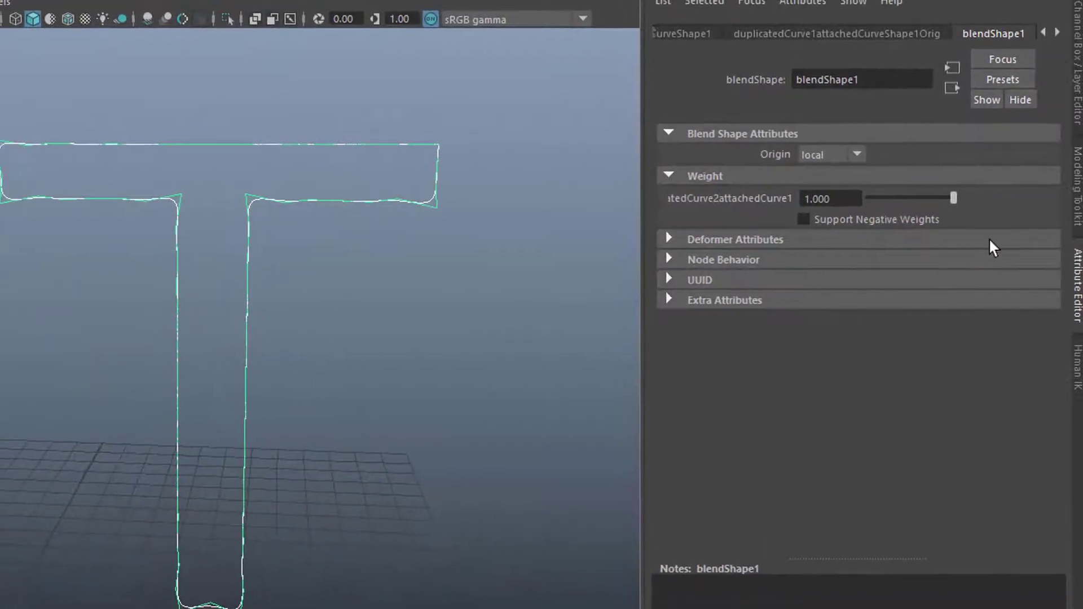
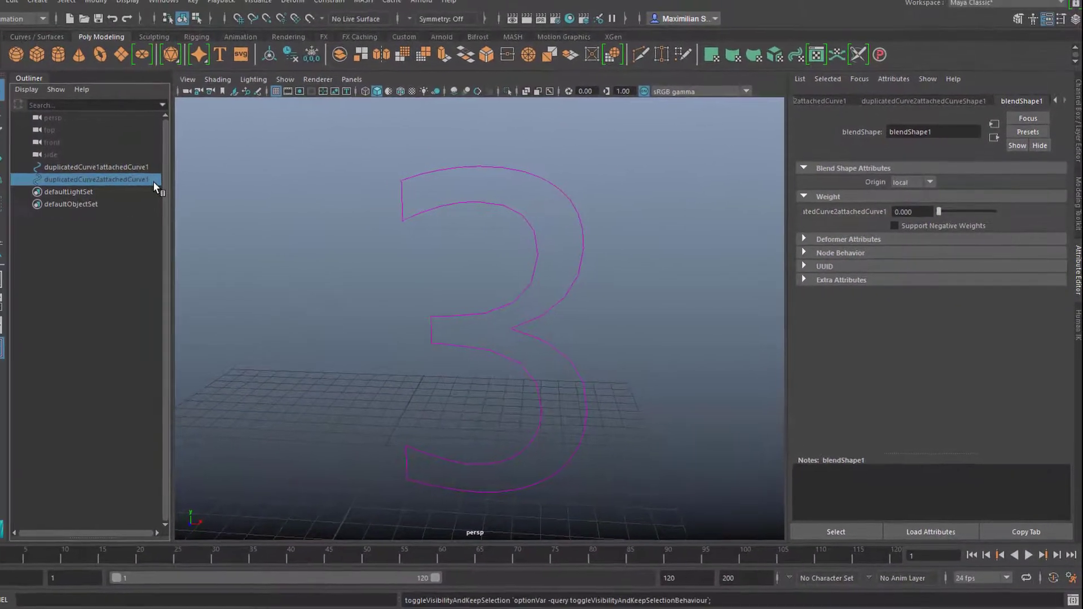
# Select the 3 outline and test-drag the blend weight toward the T, then return it to the plain 3.
pyautogui.click(466, 170)
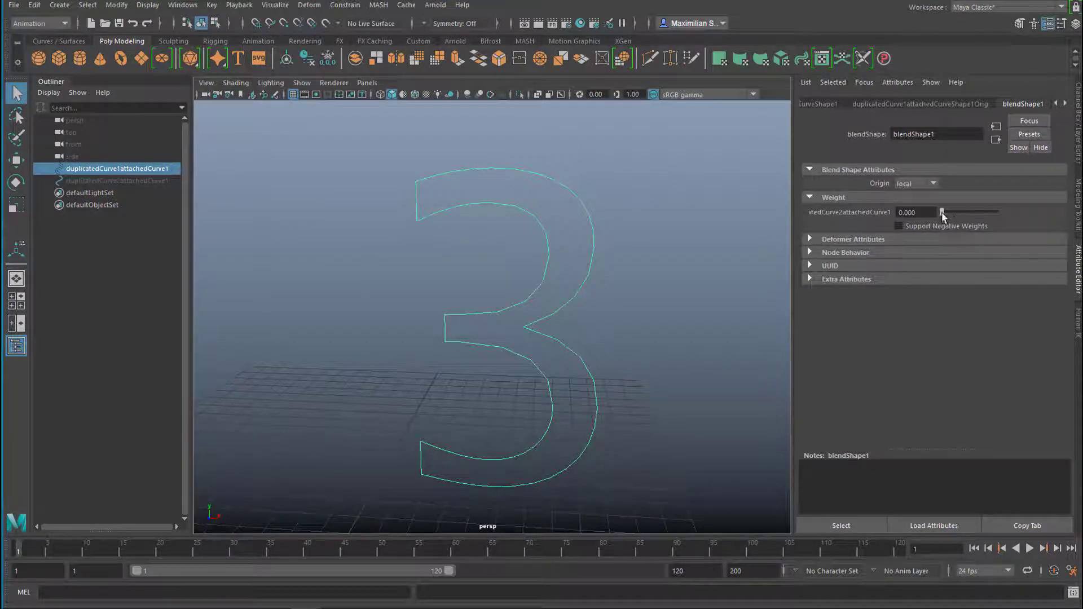
pyautogui.moveTo(942, 212); pyautogui.dragTo(975, 218)
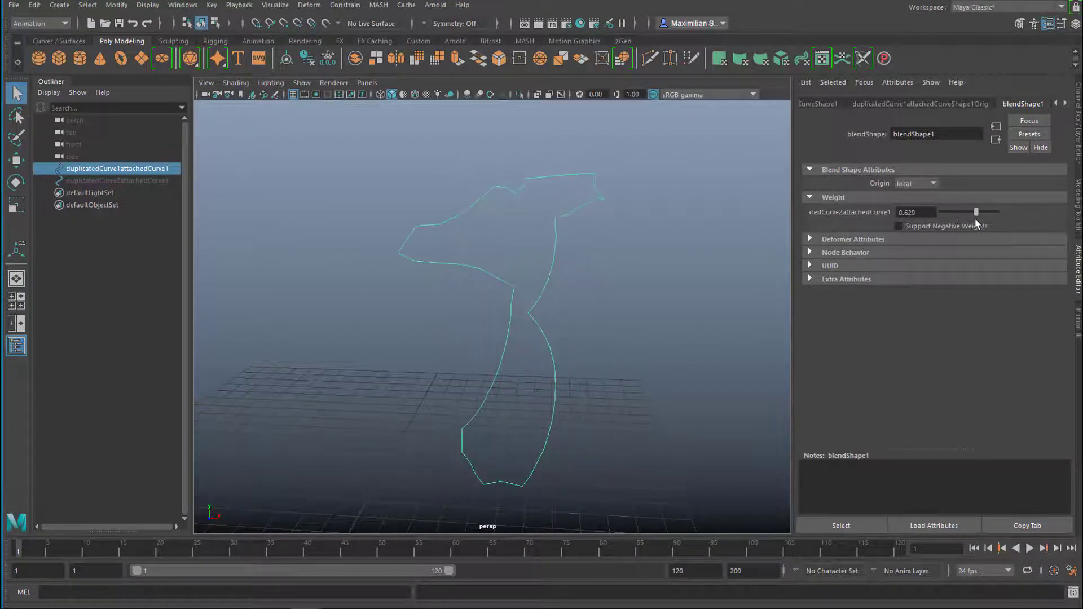
pyautogui.moveTo(975, 218); pyautogui.dragTo(967, 228)
pyautogui.scroll(3, 614, 279)
pyautogui.scroll(3, 571, 216)
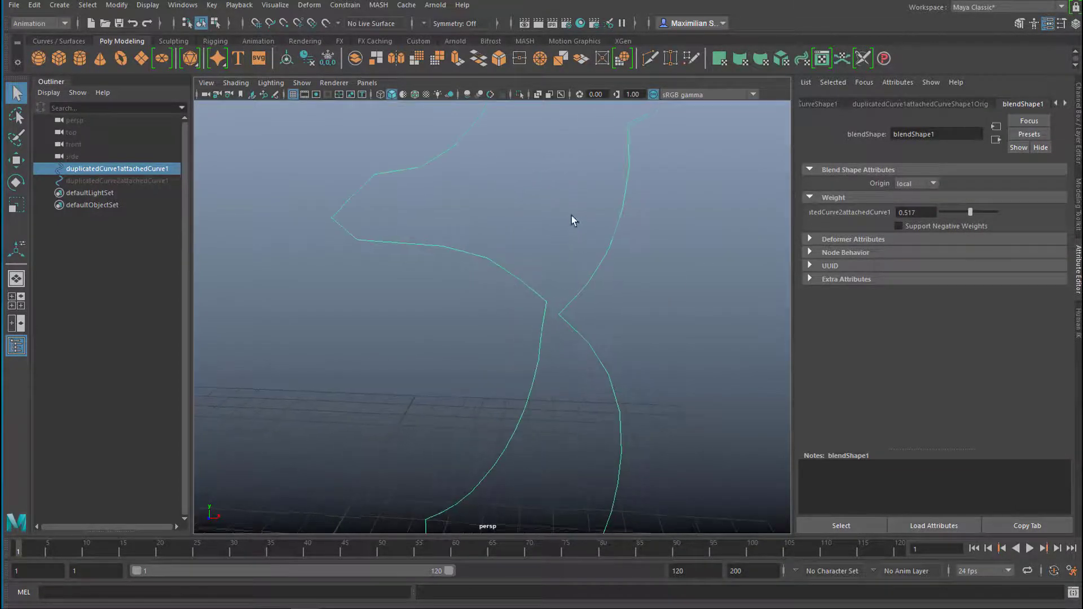
pyautogui.moveTo(572, 216)
pyautogui.keyDown('alt'); pyautogui.mouseDown()
pyautogui.moveTo(494, 363)
pyautogui.moveTo(661, 392)
pyautogui.moveTo(460, 225)
pyautogui.mouseUp(); pyautogui.keyUp('alt')
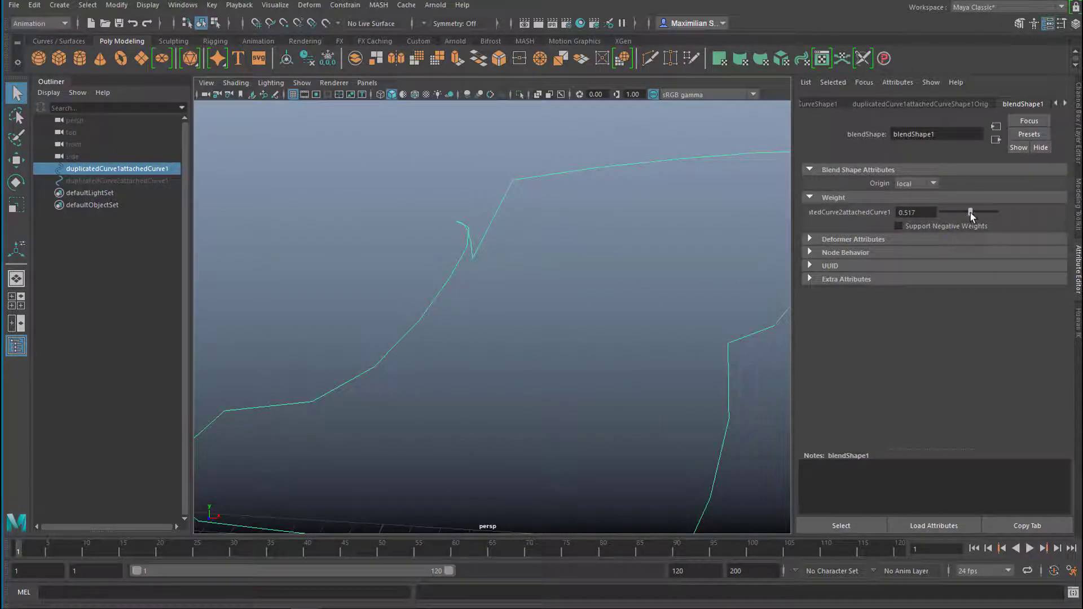
pyautogui.moveTo(971, 212); pyautogui.dragTo(971, 215)
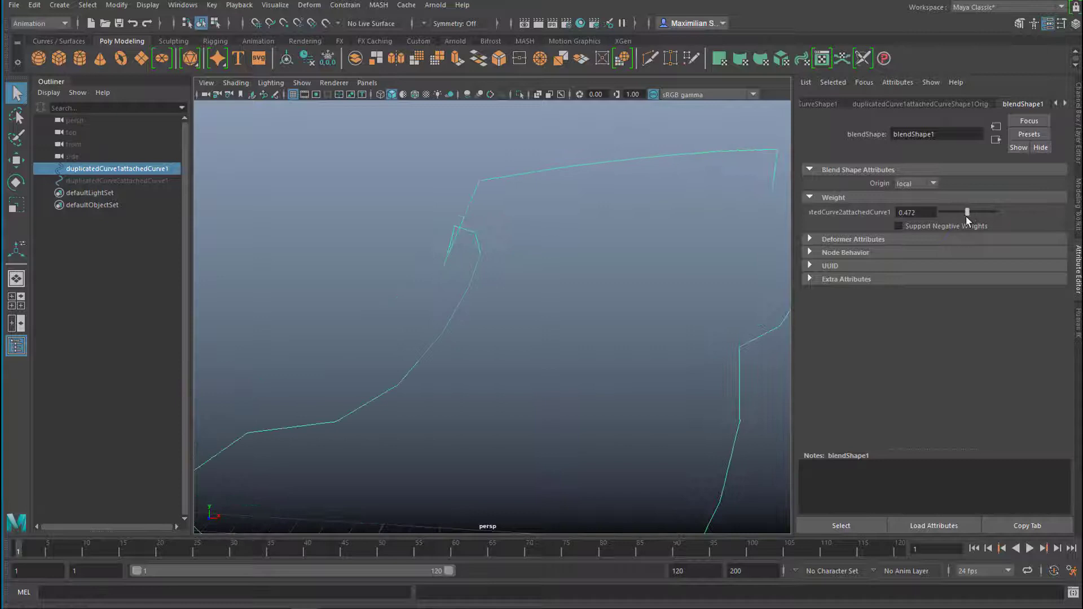
pyautogui.moveTo(968, 219); pyautogui.dragTo(943, 213)
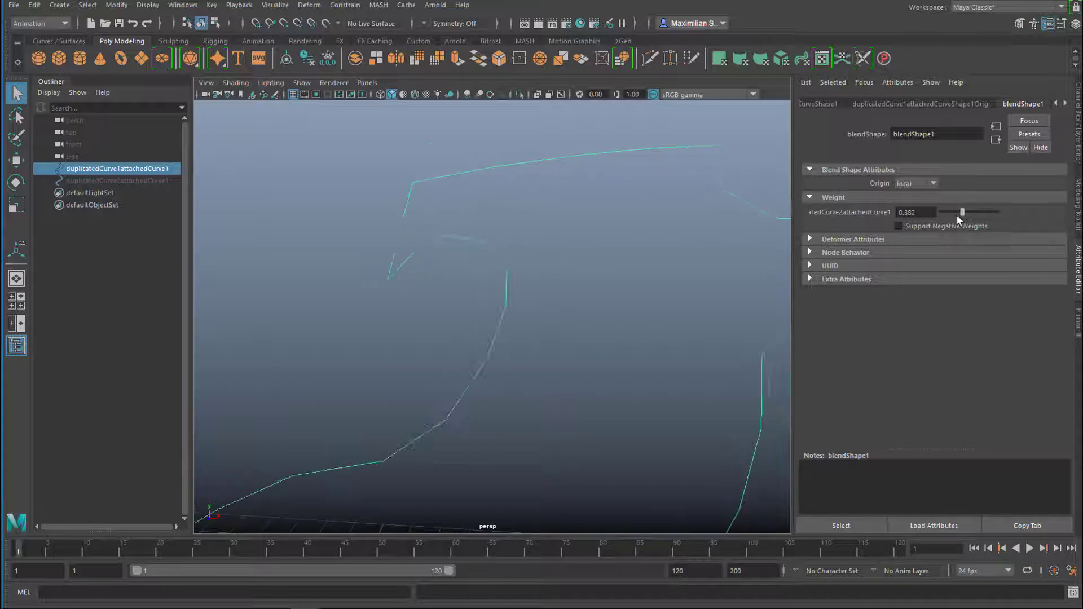
pyautogui.press('f')
pyautogui.moveTo(532, 282)
pyautogui.keyDown('alt'); pyautogui.mouseDown(button='right')
pyautogui.moveTo(551, 211)
pyautogui.moveTo(623, 226)
pyautogui.moveTo(540, 285)
pyautogui.moveTo(544, 270)
pyautogui.mouseUp(button='right'); pyautogui.keyUp('alt')
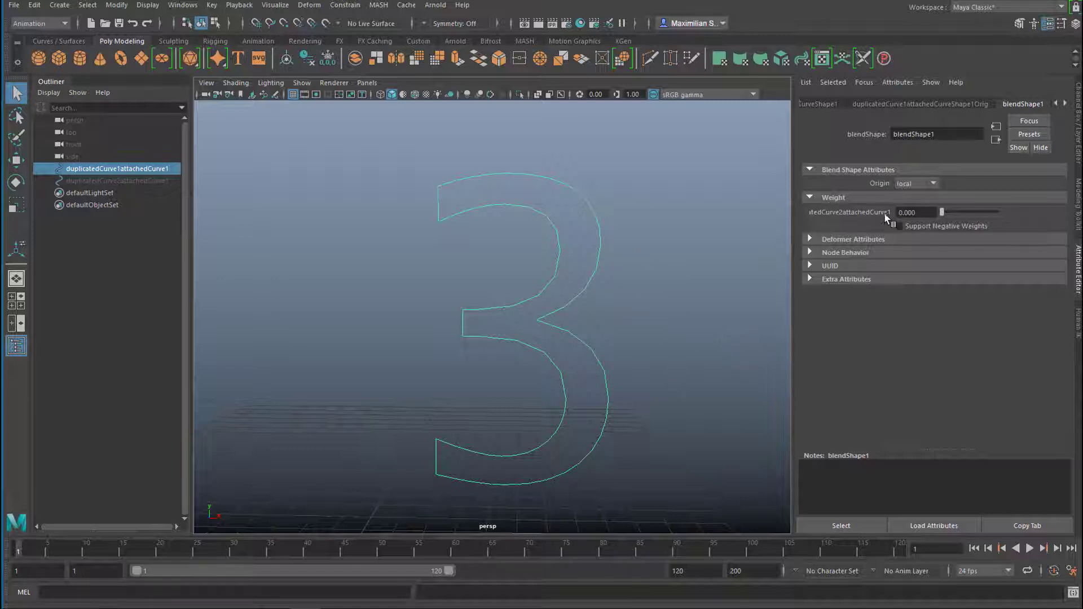
# Key the blend weight at 0 on frame 20 so the 3 holds until then.
pyautogui.moveTo(71, 546); pyautogui.dragTo(99, 551)
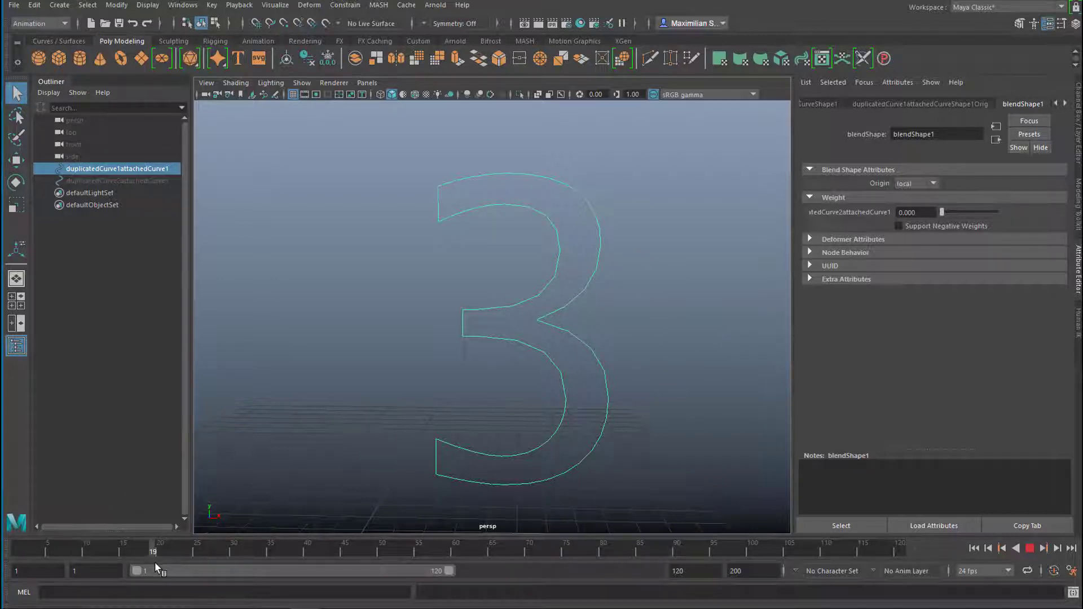
pyautogui.press('Escape')
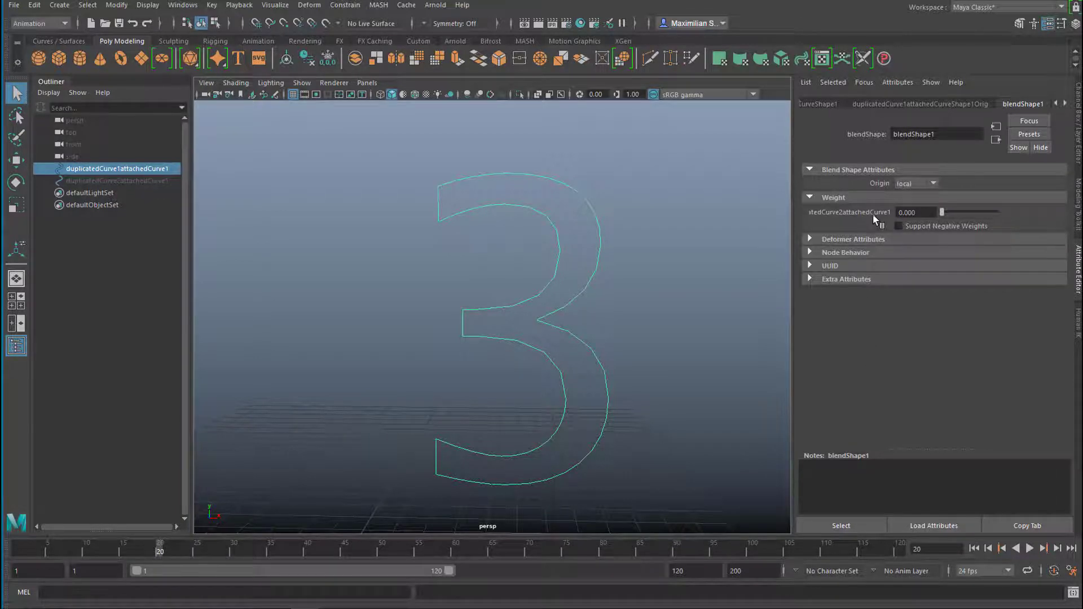
pyautogui.rightClick(874, 218)
pyautogui.click(885, 234)
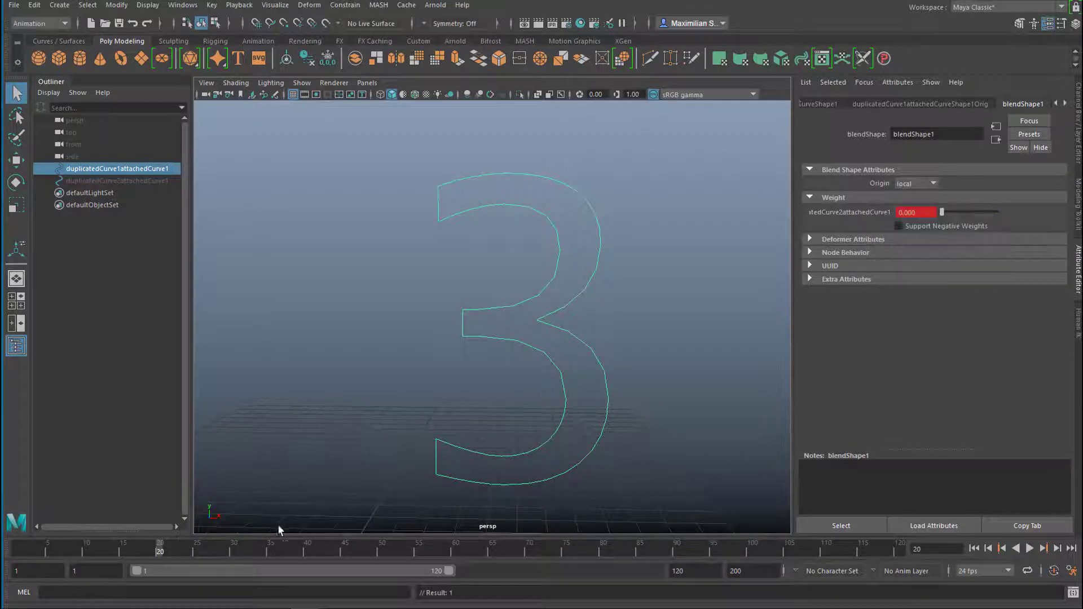
# At frame 70 set the blend weight to 1 and key it so the curve reaches the T.
pyautogui.hotkey('alt', 'v')
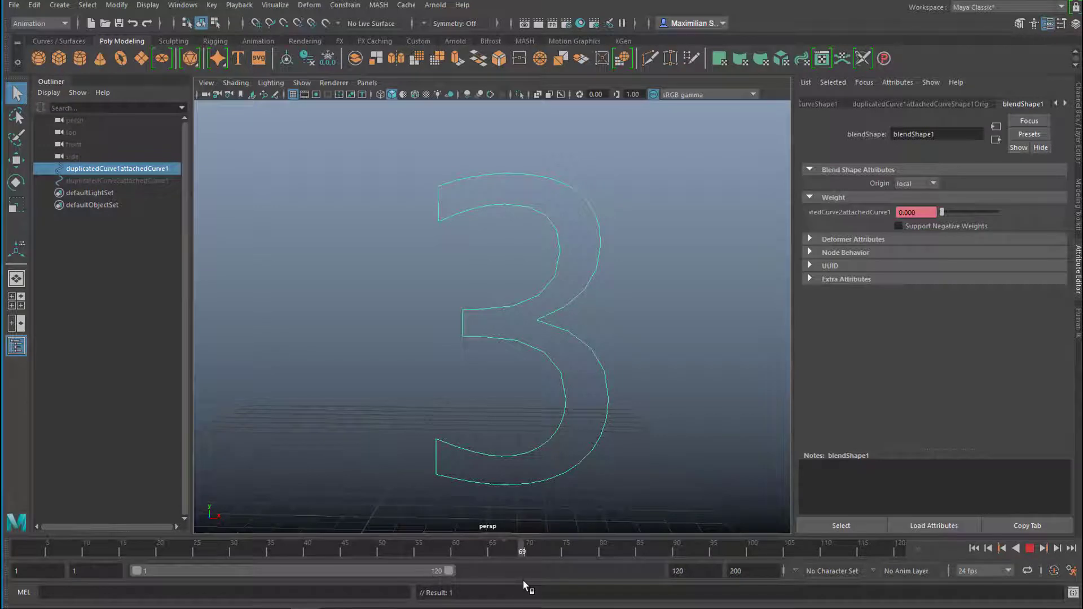
pyautogui.press('Escape')
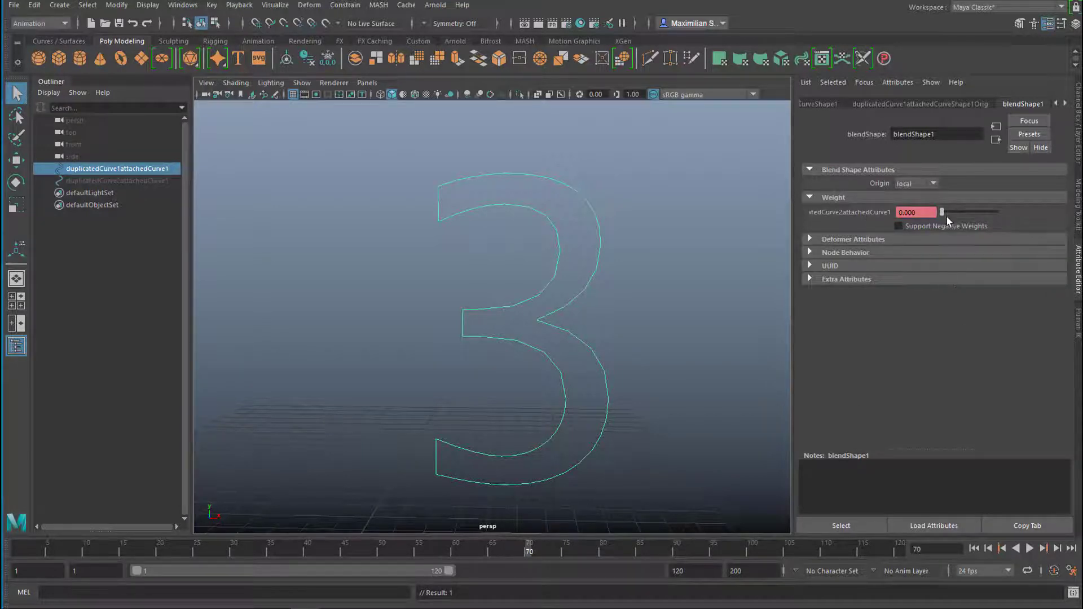
pyautogui.moveTo(946, 218); pyautogui.dragTo(1016, 217)
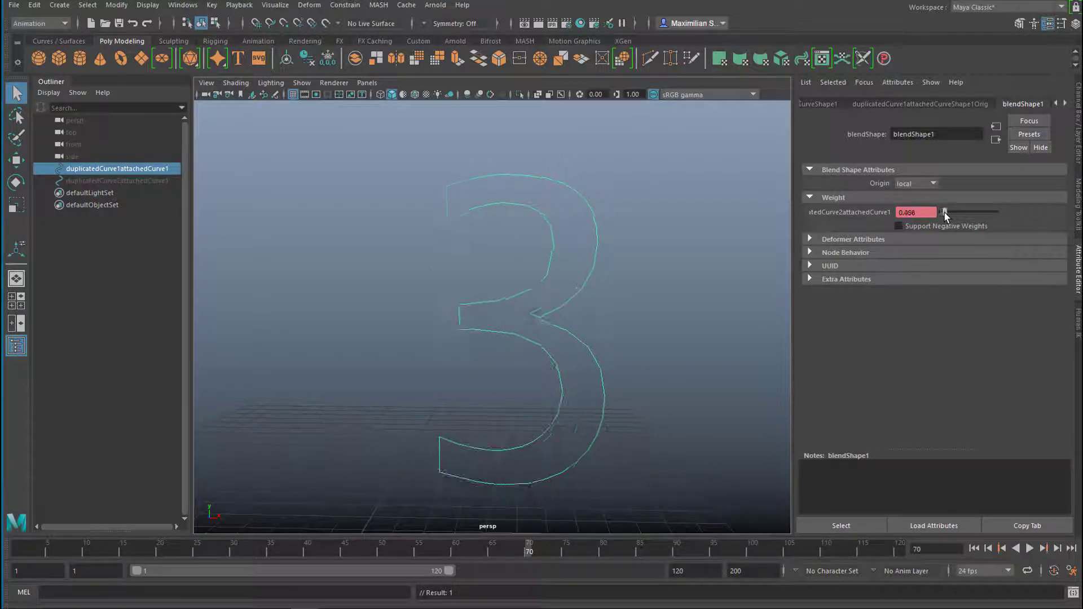
pyautogui.rightClick(844, 214)
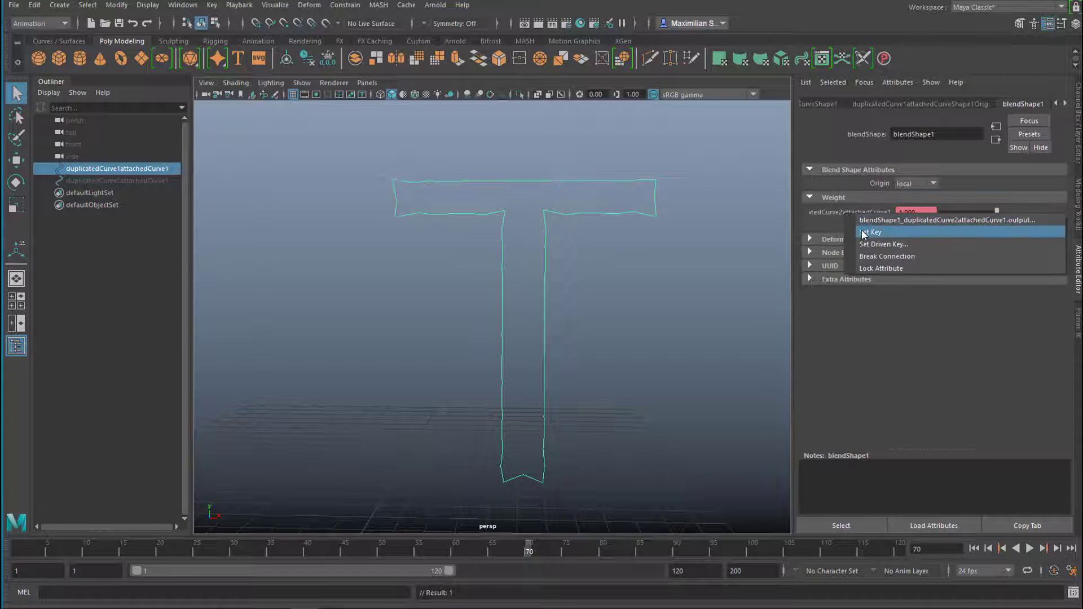
pyautogui.click(864, 233)
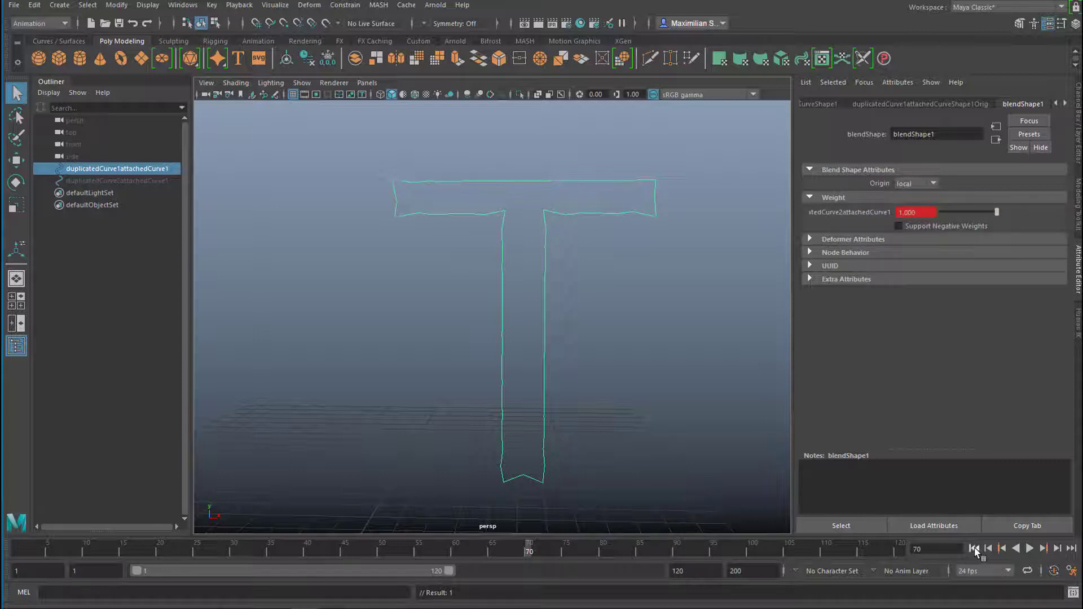
# Rewind and play the morph from frame 1, stopping with the T showing.
pyautogui.click(975, 549)
pyautogui.click(1030, 548)
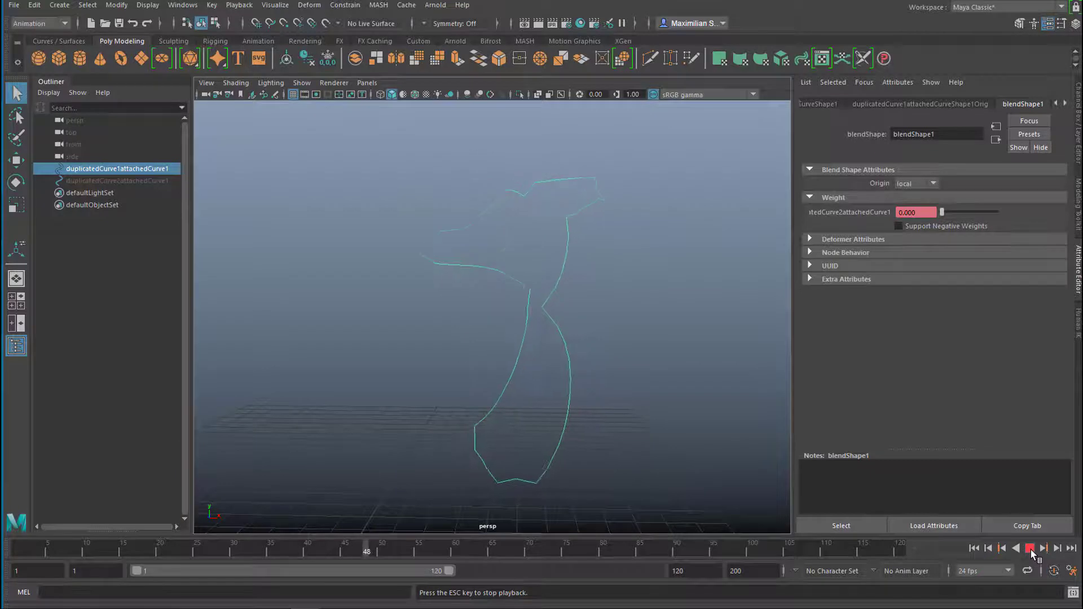
pyautogui.click(1029, 549)
pyautogui.keyDown('alt'); pyautogui.moveTo(606, 416); pyautogui.dragTo(618, 421); pyautogui.keyUp('alt')
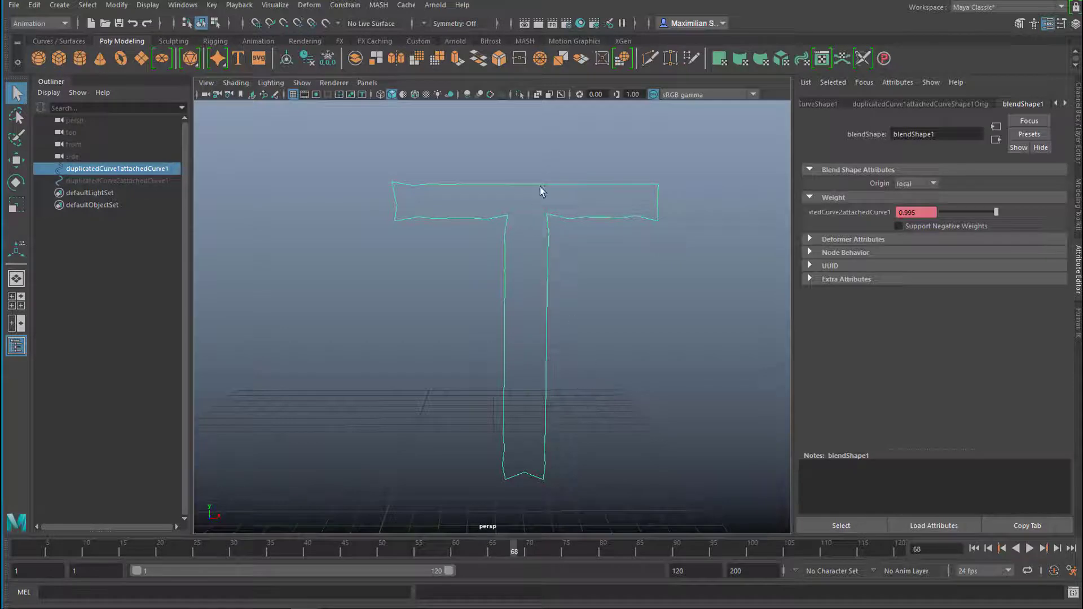
pyautogui.moveTo(540, 188); pyautogui.dragTo(493, 191, button='right')
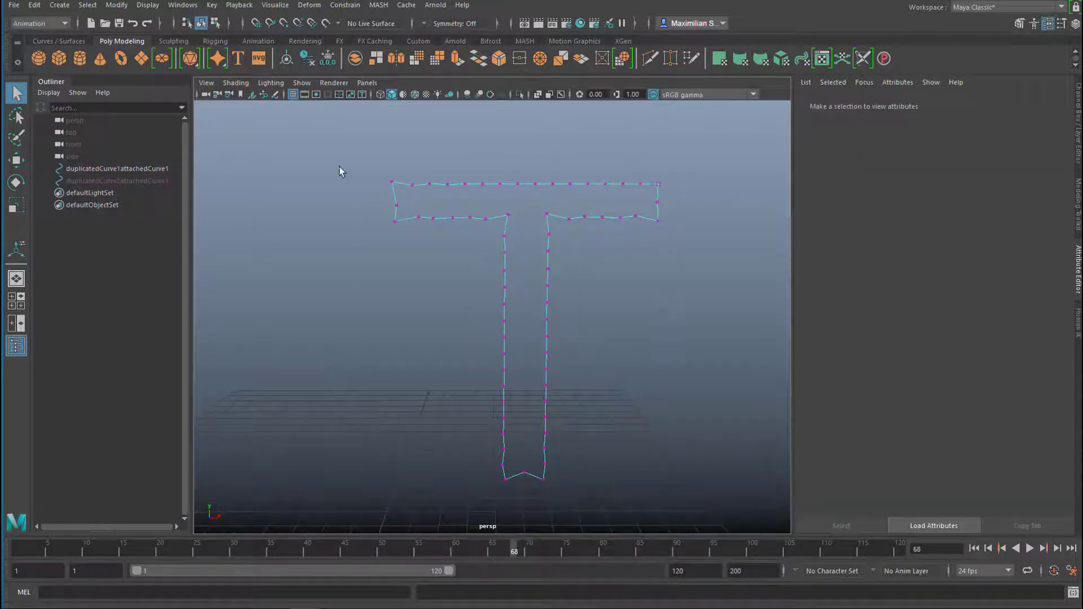
pyautogui.moveTo(359, 151); pyautogui.dragTo(660, 511)
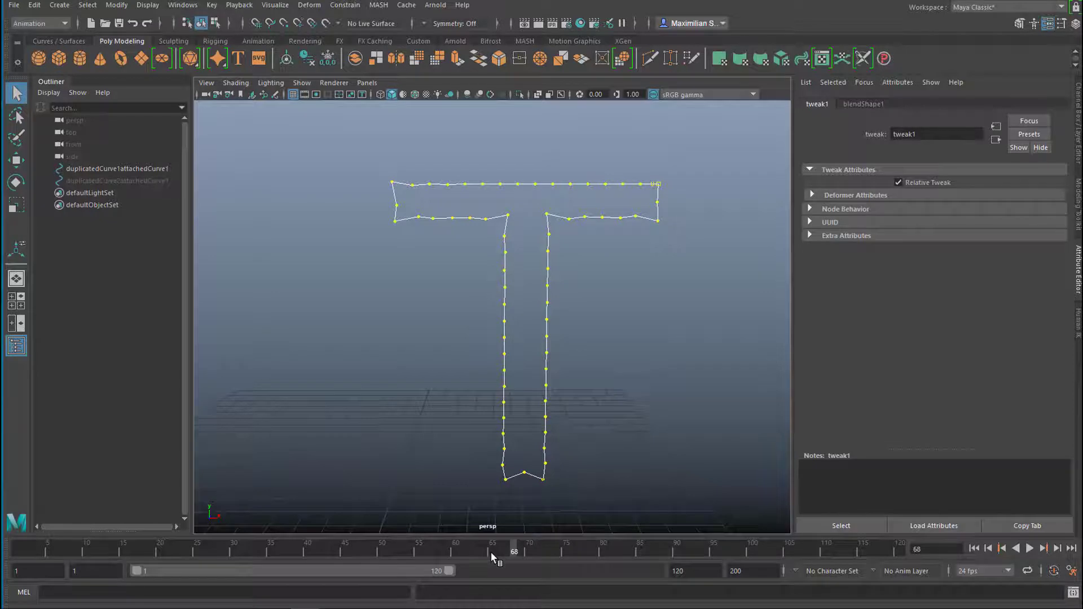
pyautogui.scroll(2, 541, 446)
pyautogui.scroll(-2, 624, 453)
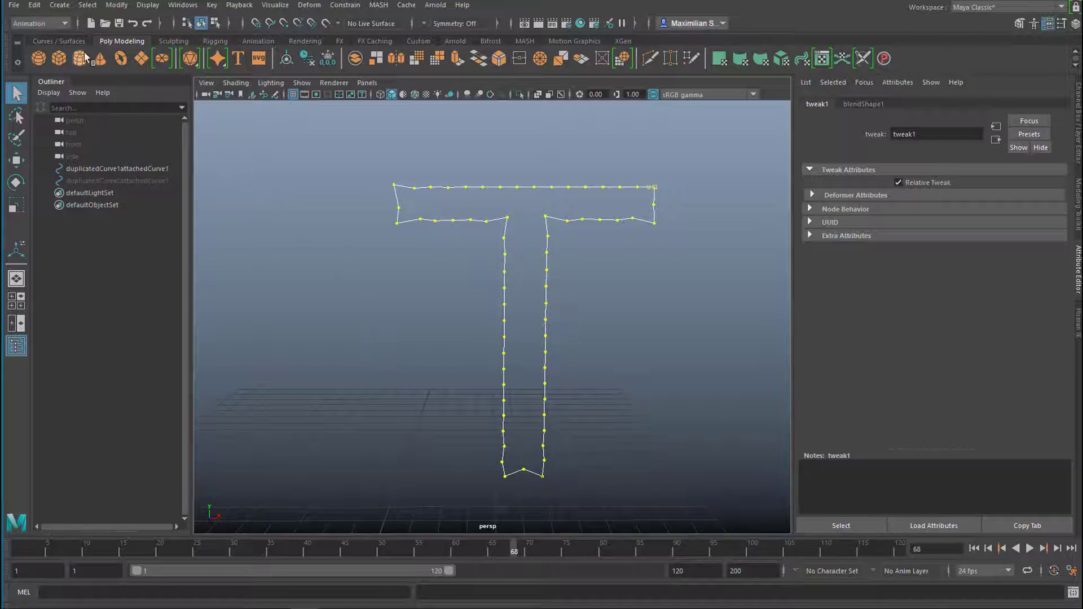
# Bake the curve's animation with a Sample by interval of 10 frames.
pyautogui.click(213, 5)
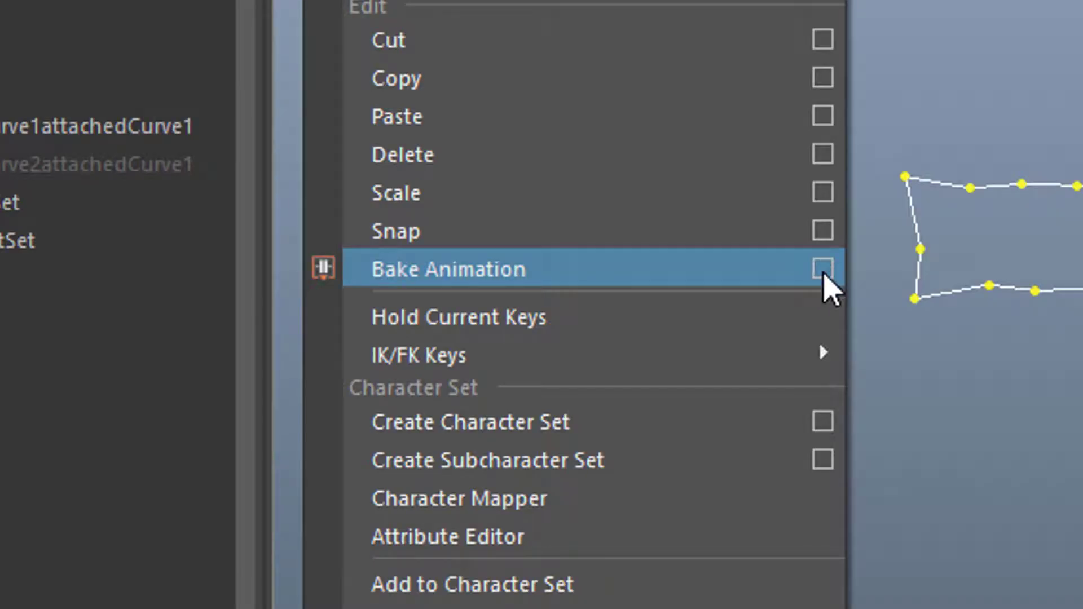
pyautogui.click(367, 215)
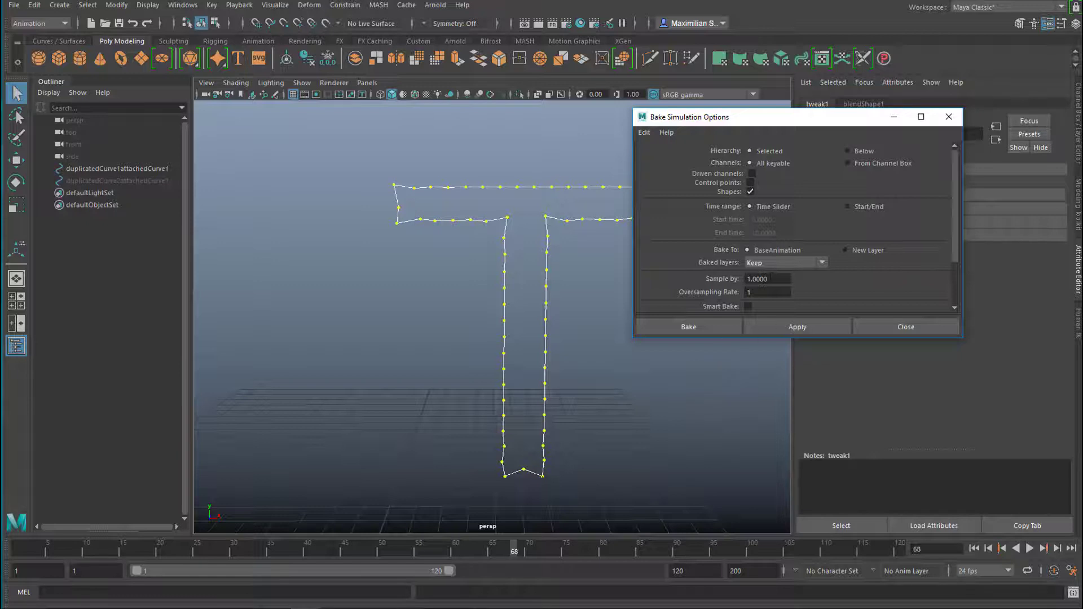
pyautogui.moveTo(771, 277); pyautogui.dragTo(739, 285)
pyautogui.write('10.0000')
pyautogui.press('Return')
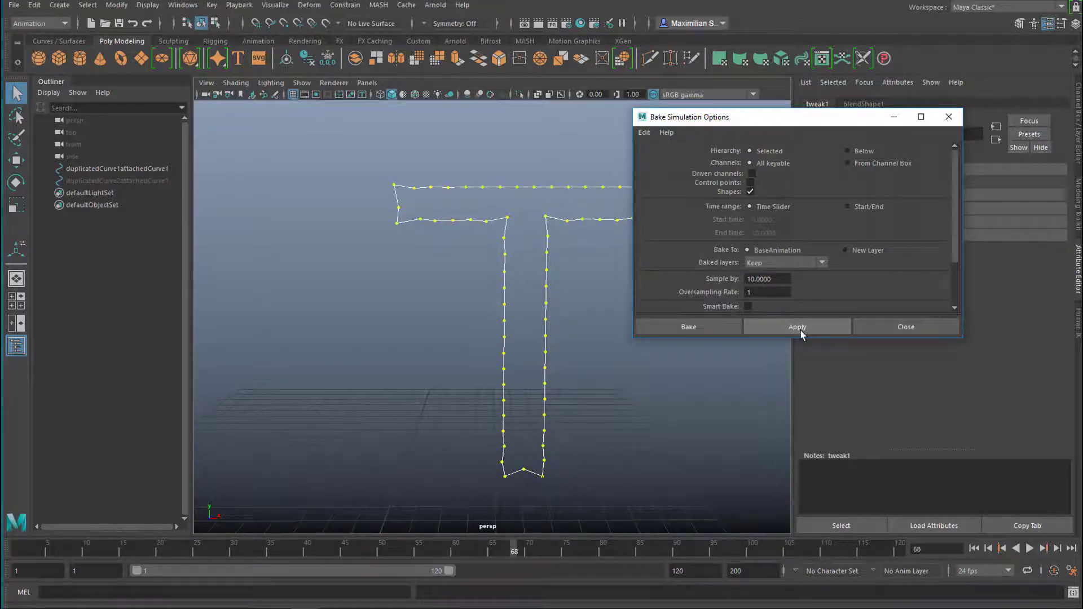
pyautogui.click(799, 331)
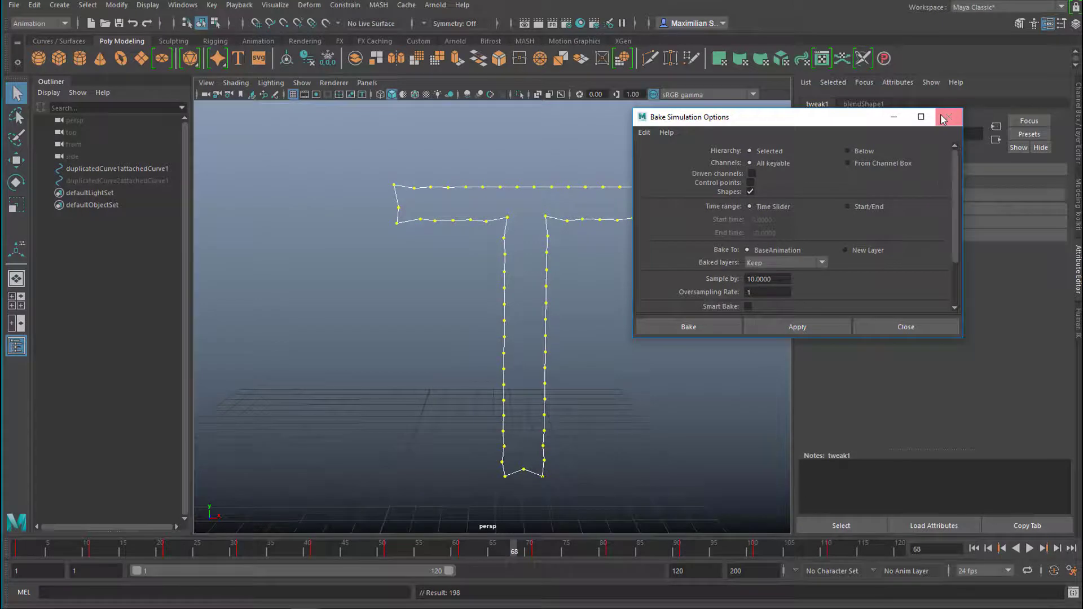
# Reset the Bake Animation settings to defaults and close the options.
pyautogui.click(640, 133)
pyautogui.click(666, 174)
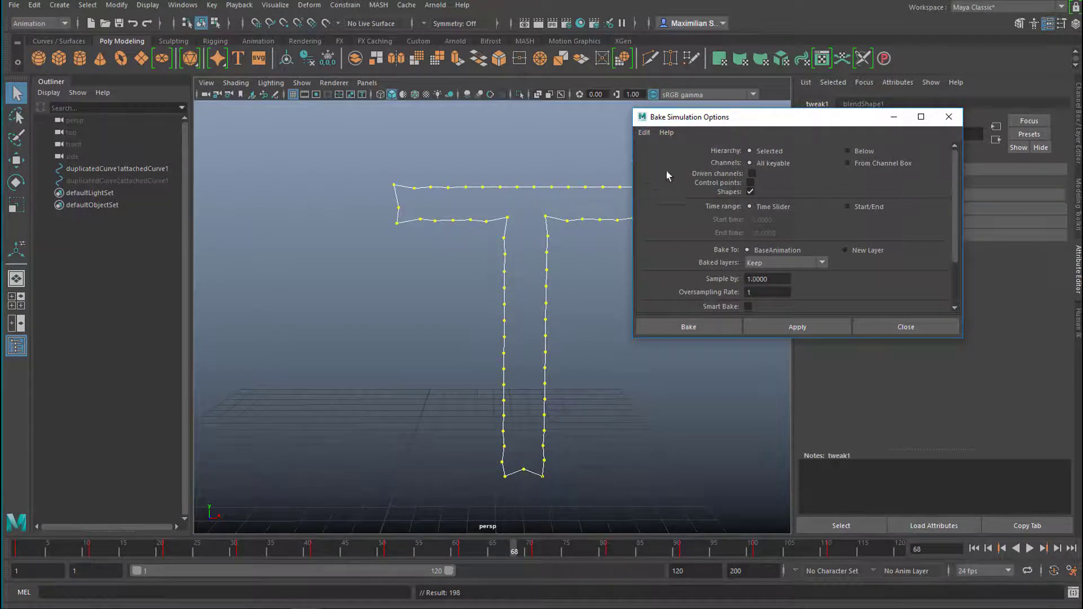
pyautogui.click(905, 326)
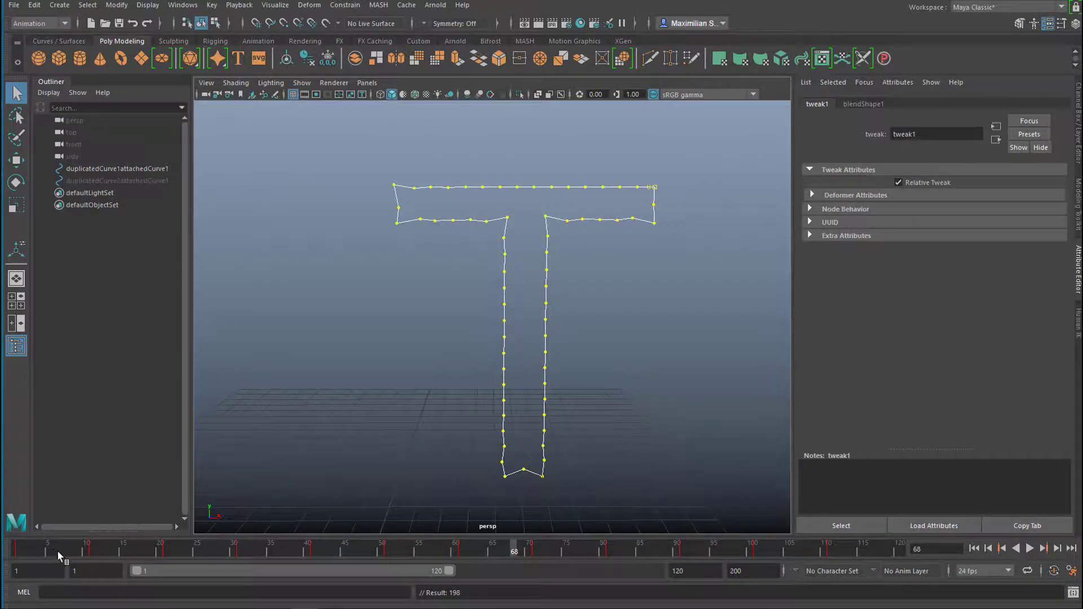
# Scrub through the baked morph back to an early frame and display the curve's control vertices.
pyautogui.moveTo(60, 555); pyautogui.dragTo(452, 584)
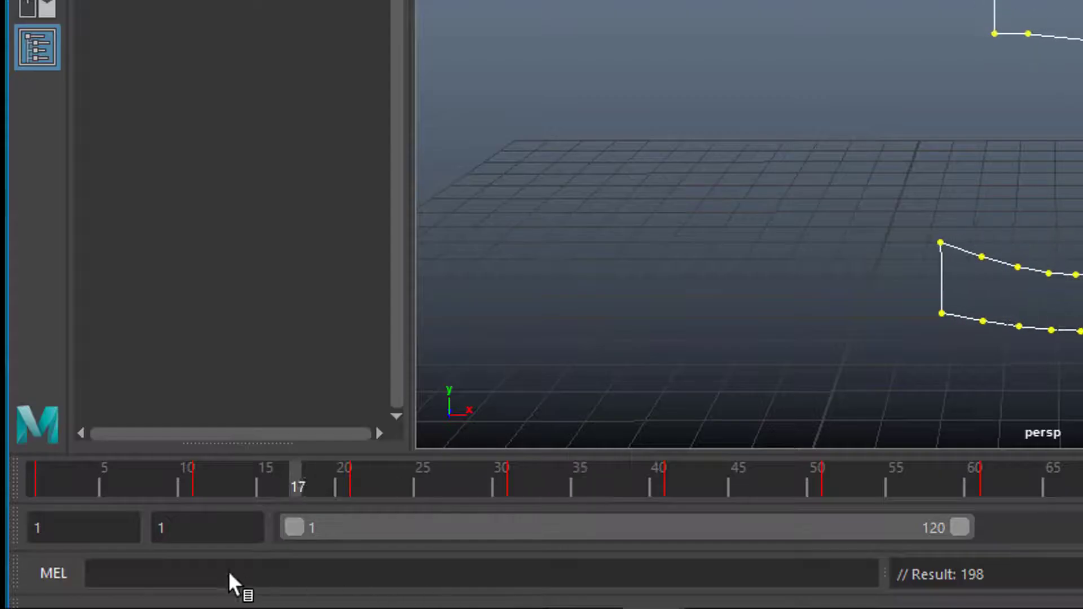
pyautogui.moveTo(394, 604); pyautogui.dragTo(7, 592)
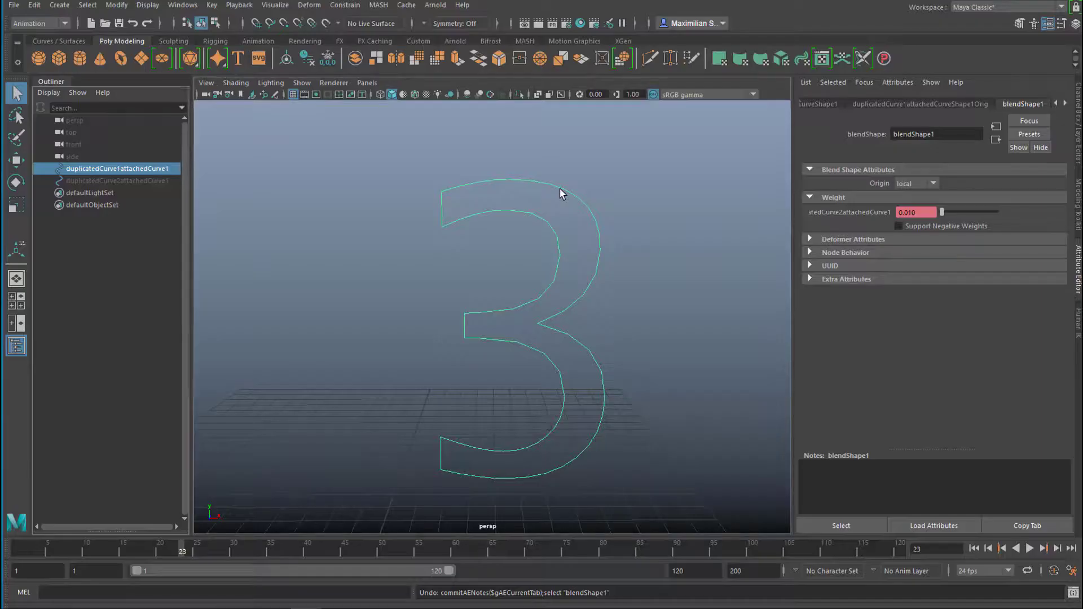
pyautogui.moveTo(560, 195); pyautogui.dragTo(491, 189, button='right')
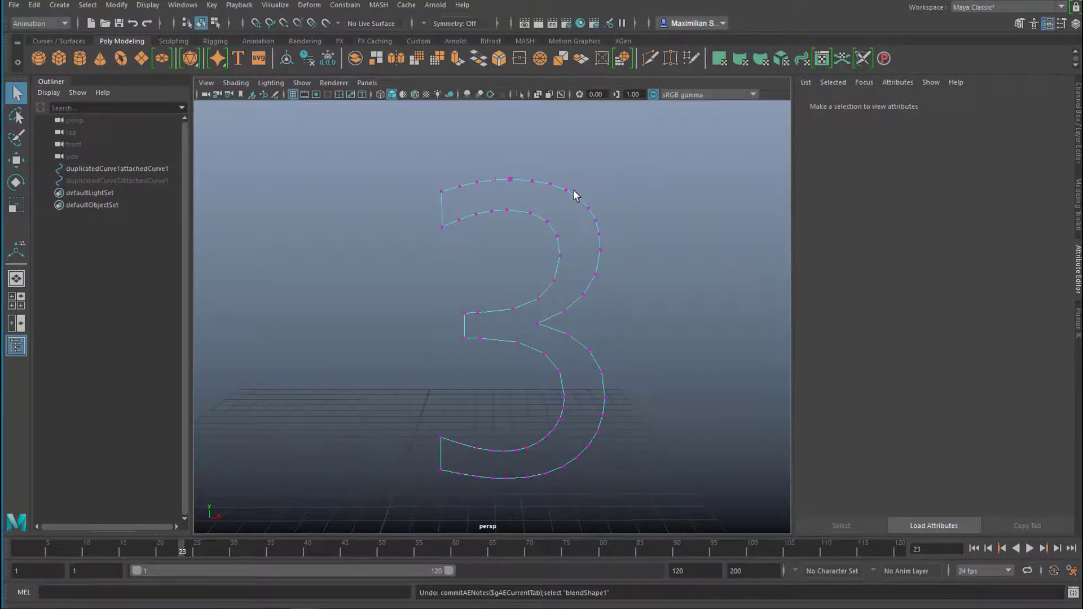
# Move one upper-right control vertex of the 3 outward in X and upward in Y into a spike.
pyautogui.click(579, 198)
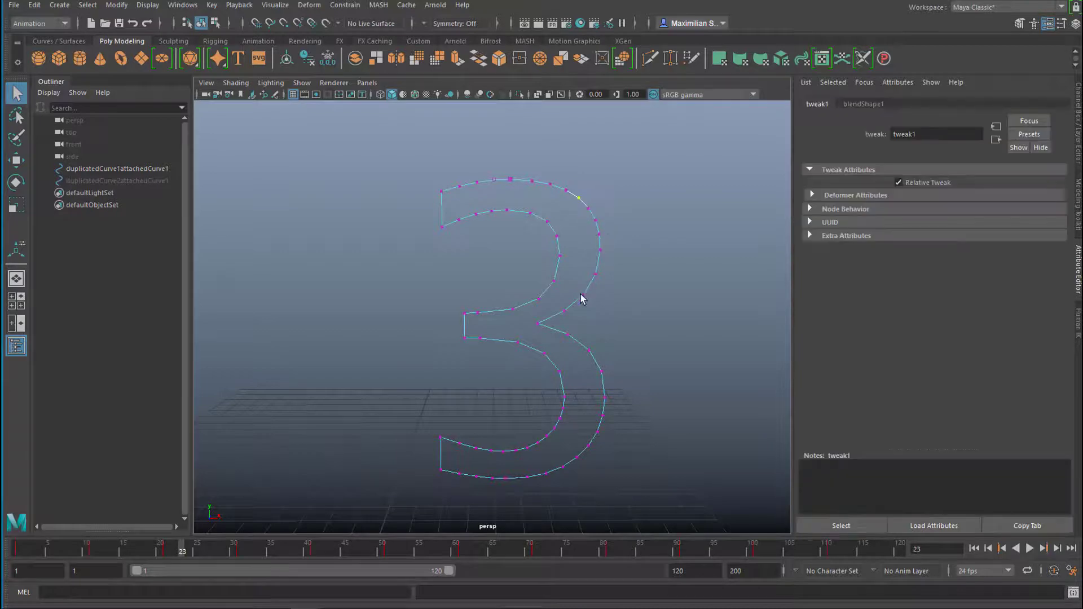
pyautogui.hotkey('alt', 'v')
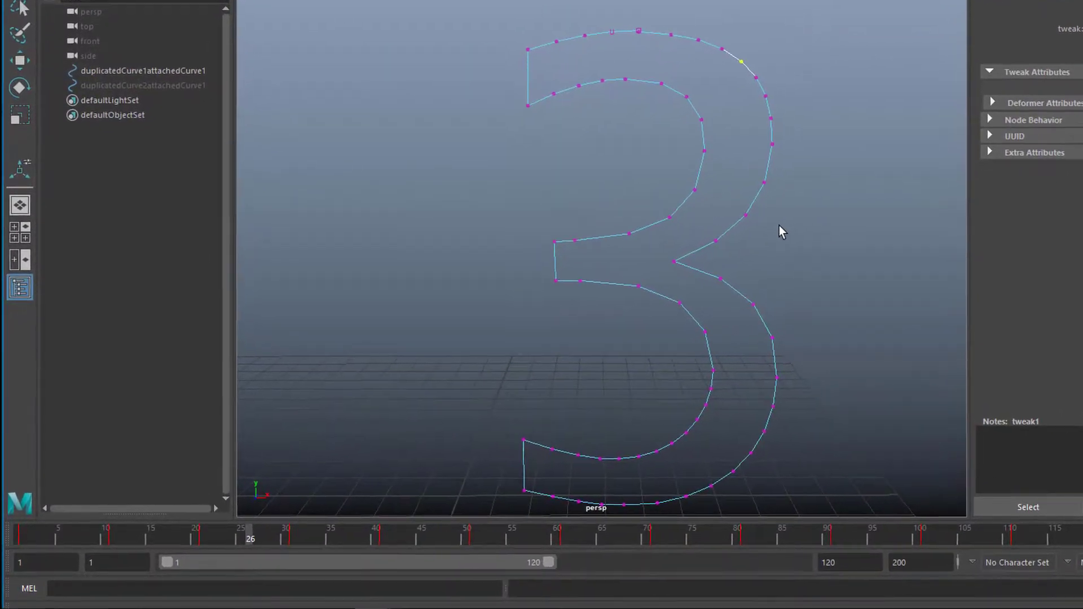
pyautogui.press('w')
pyautogui.moveTo(835, 43)
pyautogui.mouseDown()
pyautogui.moveTo(919, 46)
pyautogui.moveTo(987, 66)
pyautogui.mouseUp()
pyautogui.moveTo(870, 194)
pyautogui.keyDown('alt'); pyautogui.mouseDown()
pyautogui.moveTo(807, 223)
pyautogui.moveTo(900, 193)
pyautogui.mouseUp(); pyautogui.keyUp('alt')
pyautogui.moveTo(920, 133); pyautogui.dragTo(932, 28)
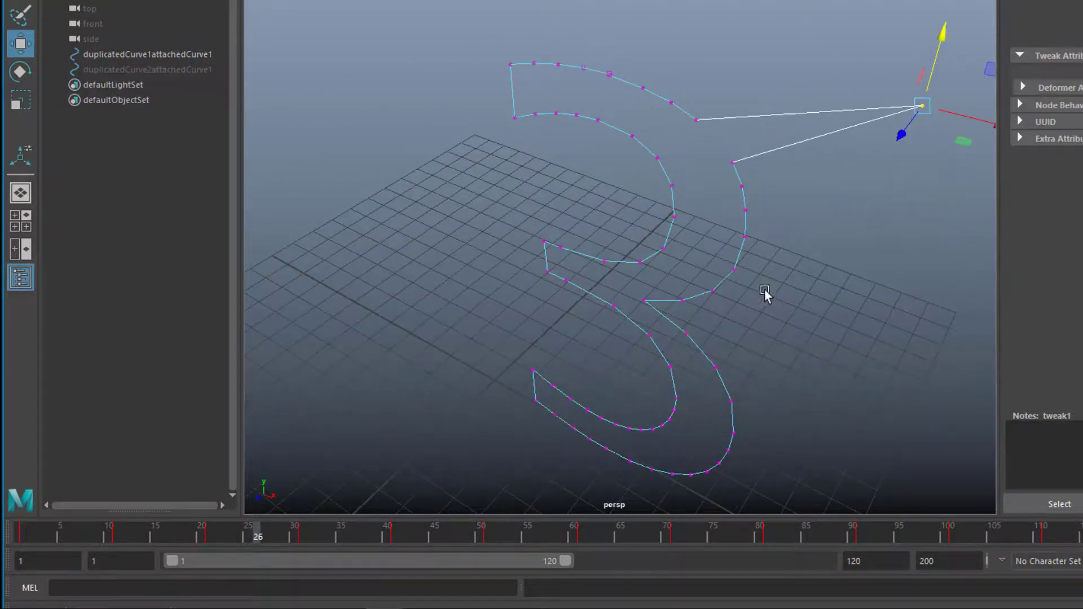
pyautogui.keyDown('alt'); pyautogui.moveTo(767, 295); pyautogui.dragTo(814, 288); pyautogui.keyUp('alt')
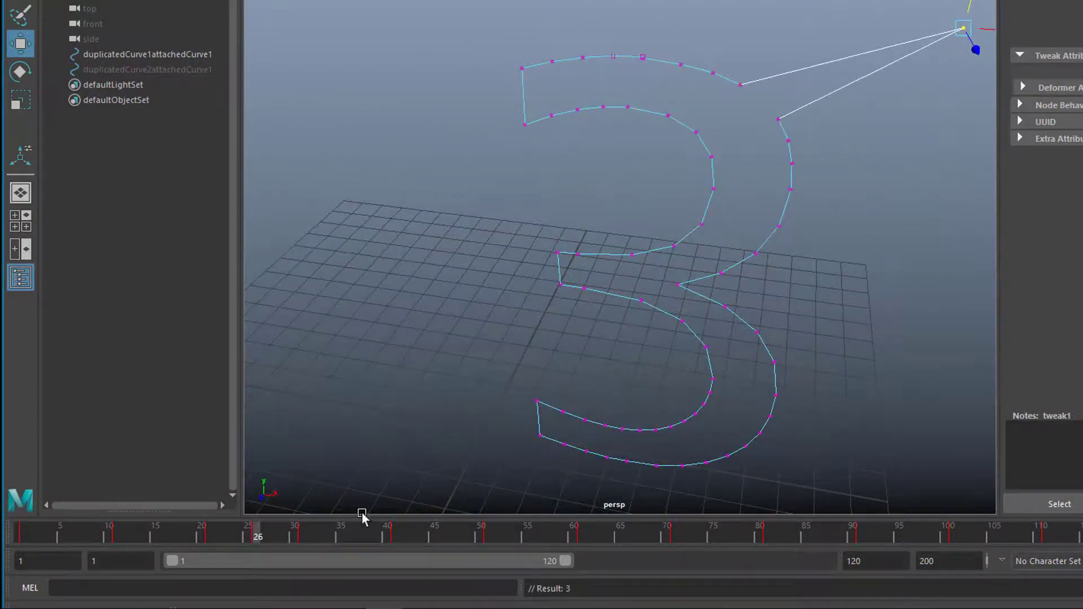
# Play the morph from frame 1 and stop once the T has formed.
pyautogui.click(21, 532)
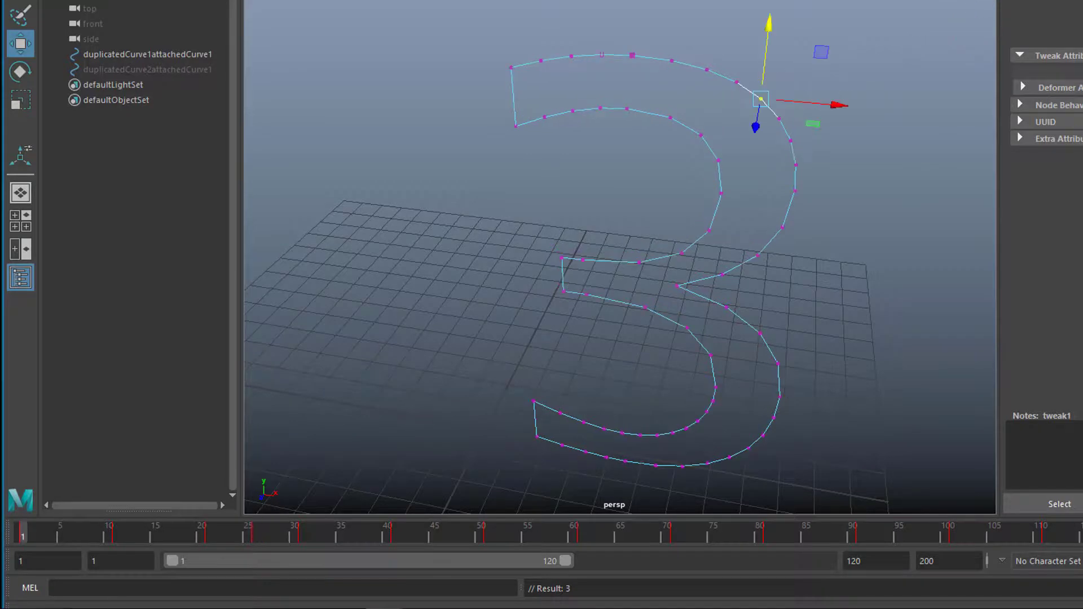
pyautogui.hotkey('alt', 'v')
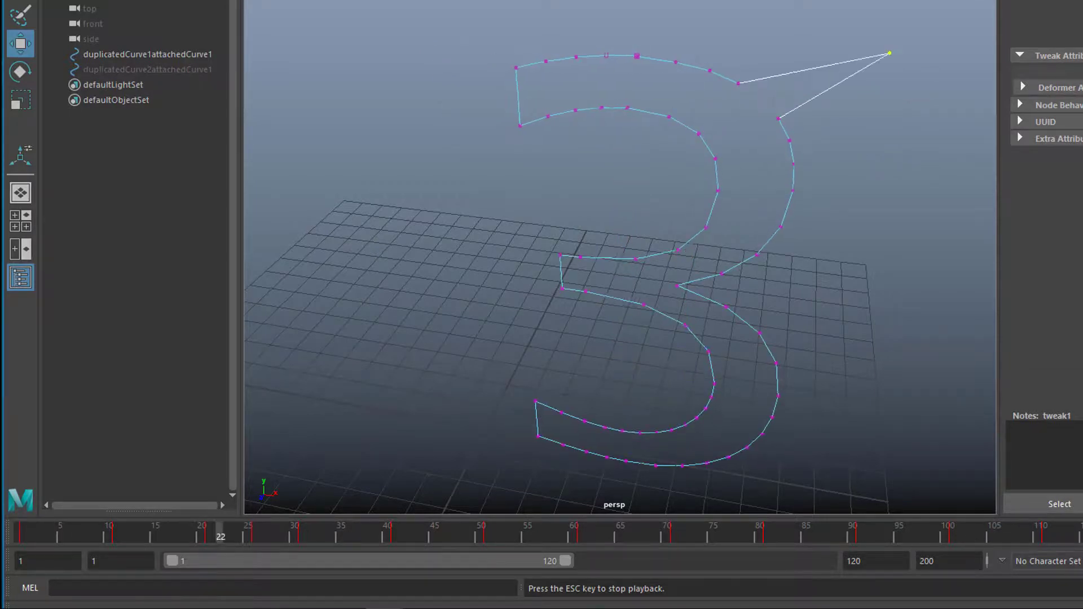
pyautogui.press('Escape')
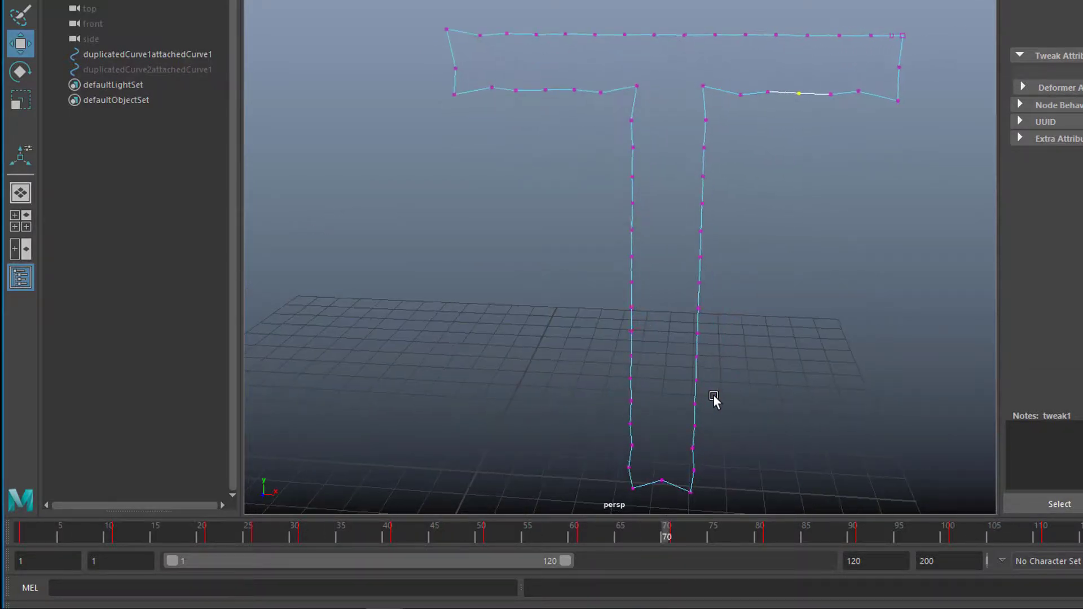